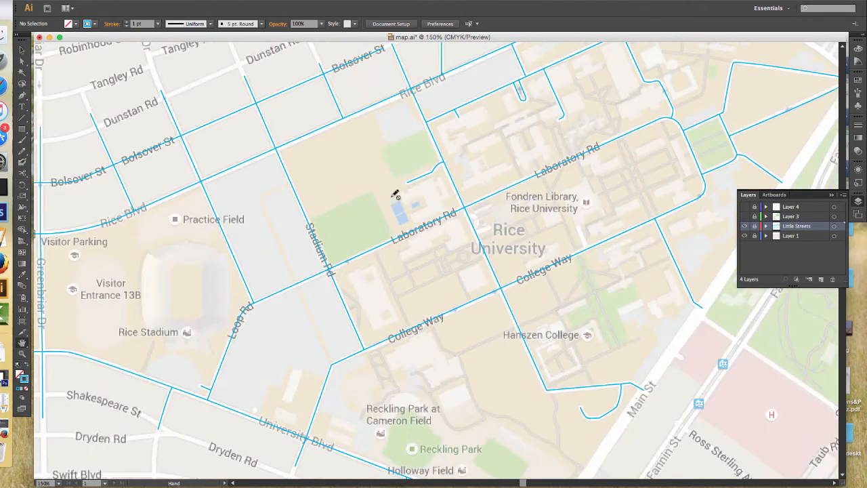
- Examine the traced blue streets and the untraced grey walkways across the Rice University campus on the map
key(super+minus)
drag(342, 218, 328, 251)
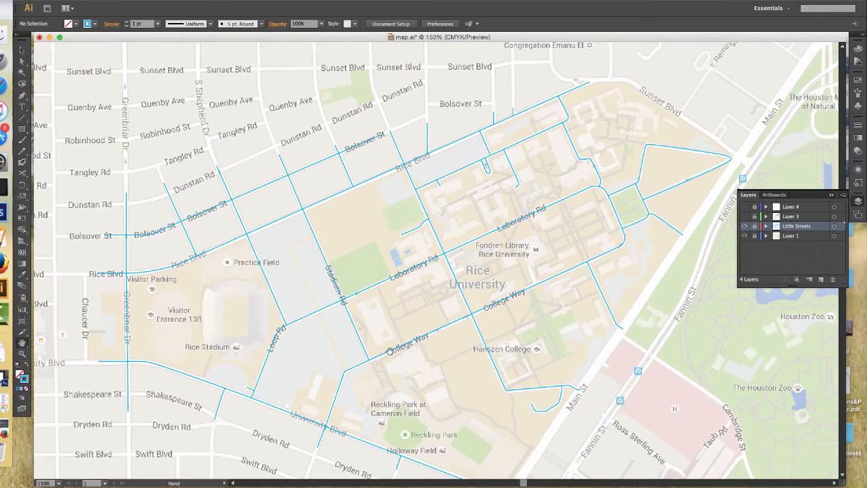
drag(437, 288, 366, 294)
drag(358, 334, 310, 293)
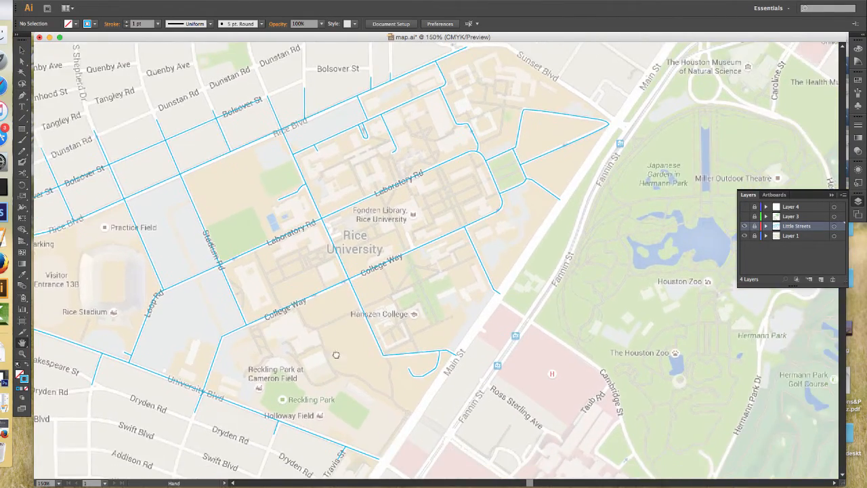
drag(341, 395, 360, 369)
key(super+minus)
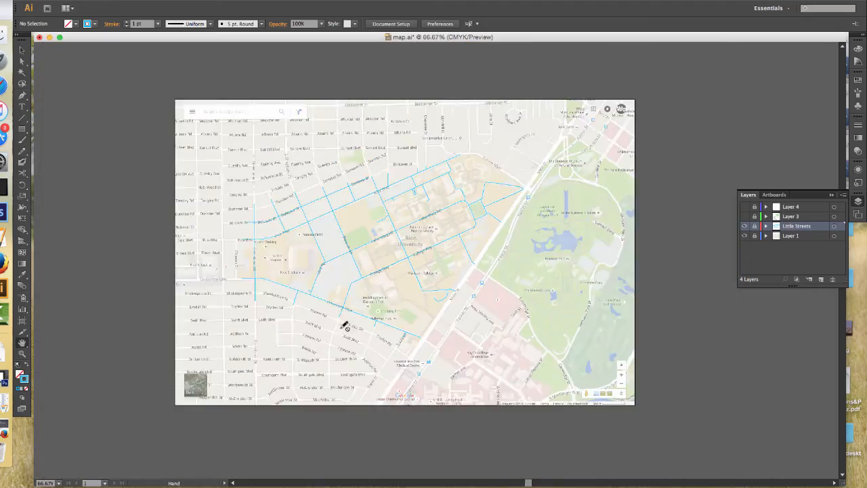
click(388, 270)
click(384, 257)
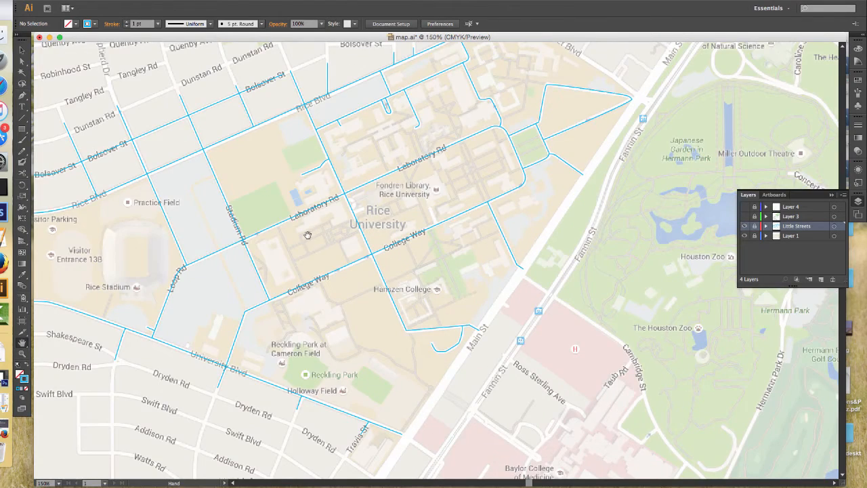
drag(305, 234, 329, 242)
key(super+equal)
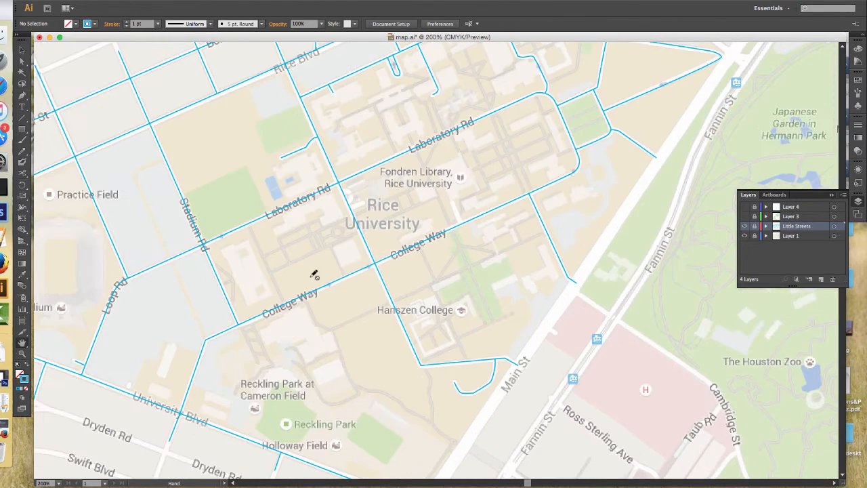
key(super+minus)
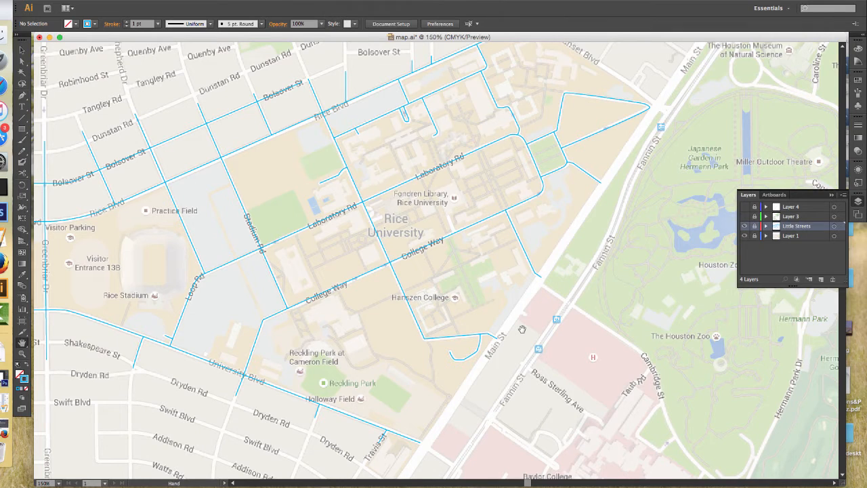
drag(289, 229, 335, 222)
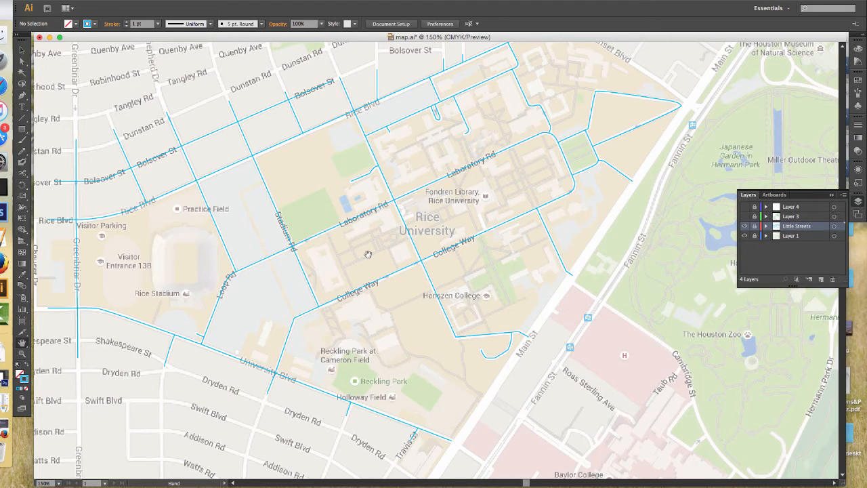
scroll(350, 260, down, 3)
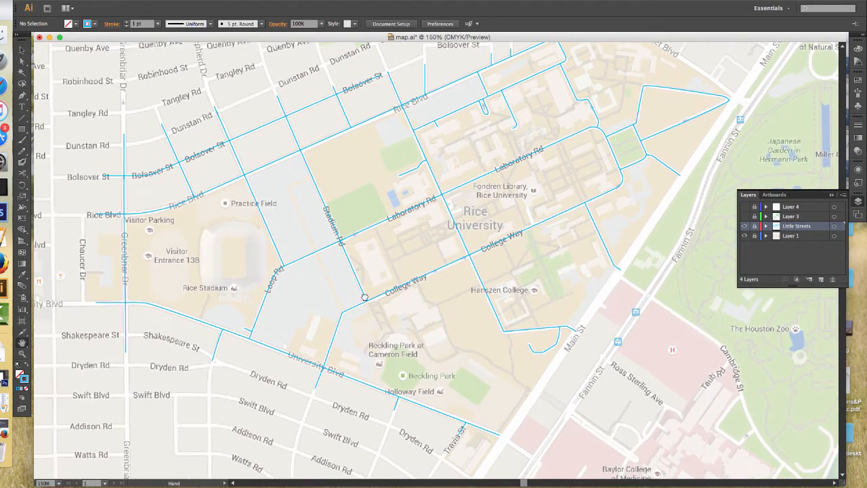
scroll(315, 293, up, 3)
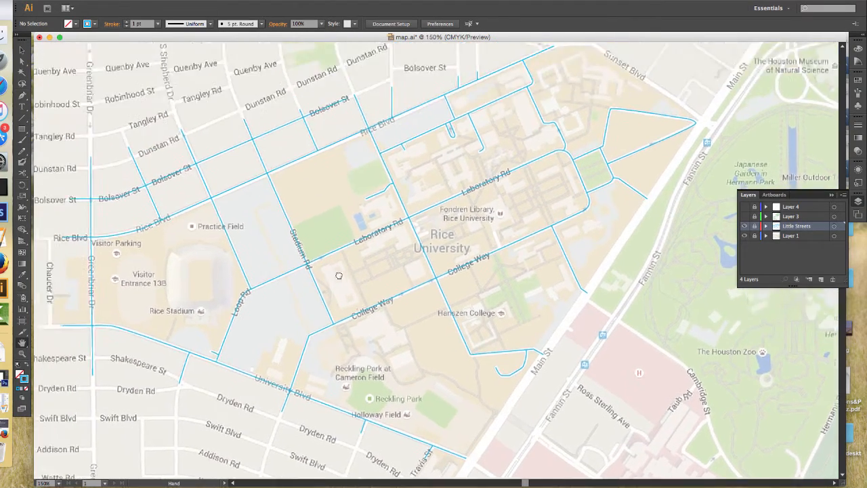
scroll(348, 313, right, 2)
scroll(349, 313, down, 1)
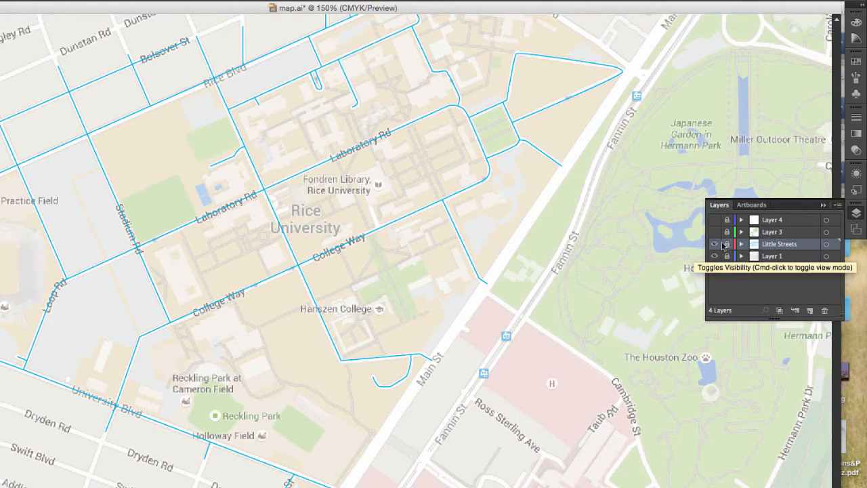
- Add a new layer above Little Streets and set the stroke colour to bright green, 00F717
click(809, 310)
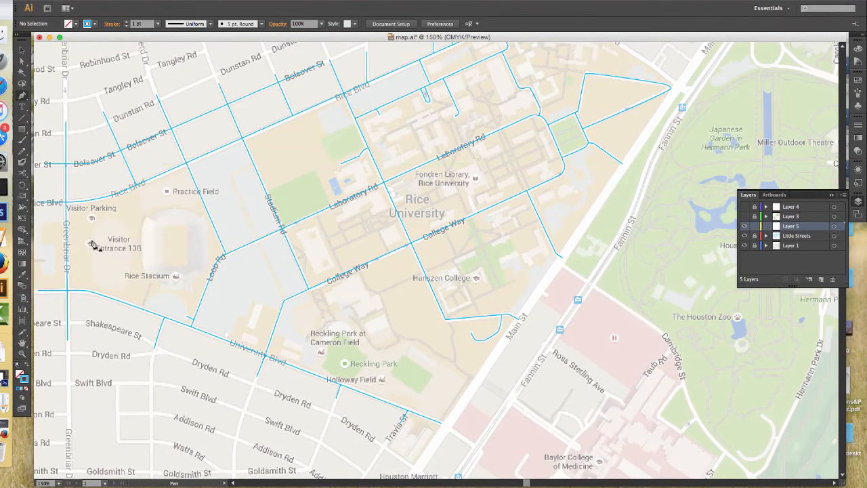
double_click(24, 379)
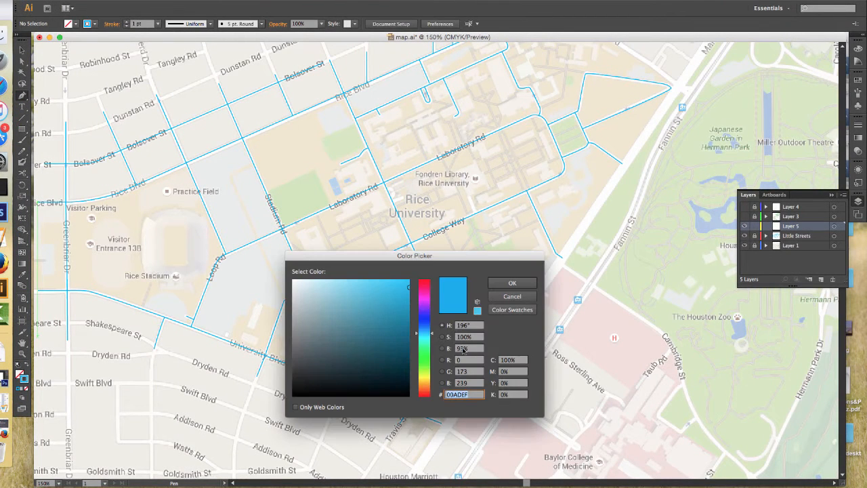
click(424, 355)
drag(401, 302, 411, 283)
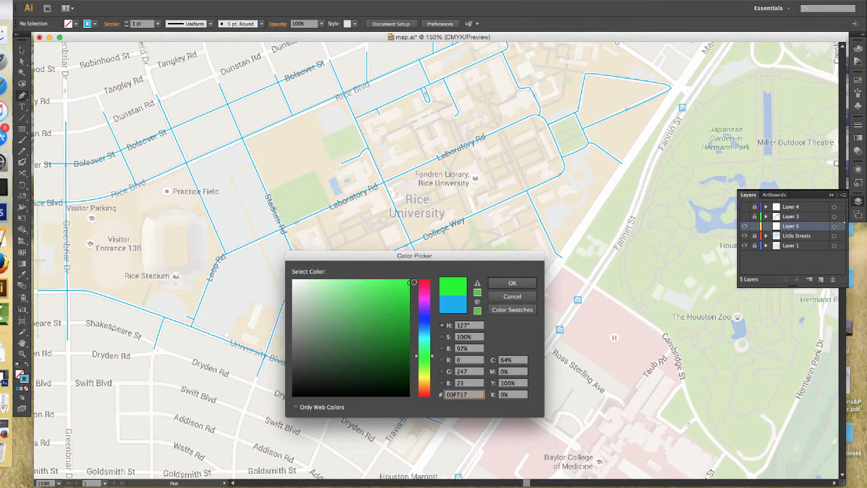
click(516, 282)
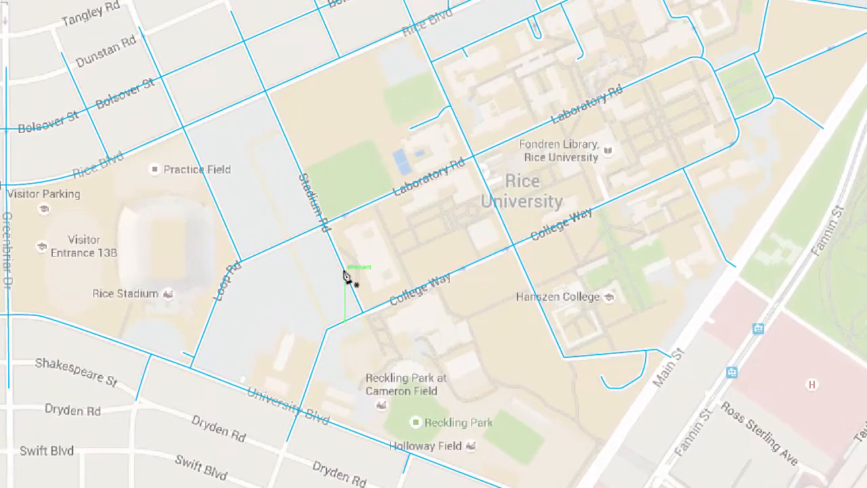
- Draw a three-point Pen path along the walkway beside Stadium Rd, just north of College Way
drag(346, 270, 359, 267)
click(357, 264)
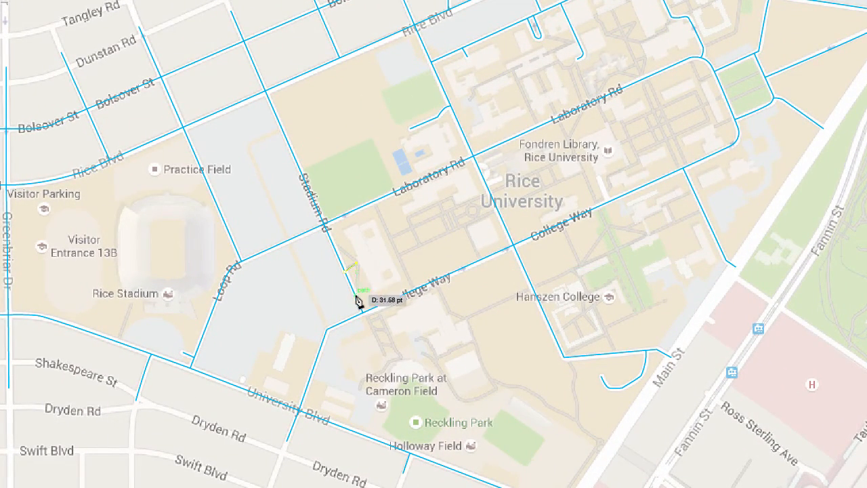
click(356, 297)
- Adjust the green path's street-side start point and its corner to fit the walkway, placing the corner at X 605 pt
key(ctrl+equal)
key(ctrl+equal)
key(ctrl+equal)
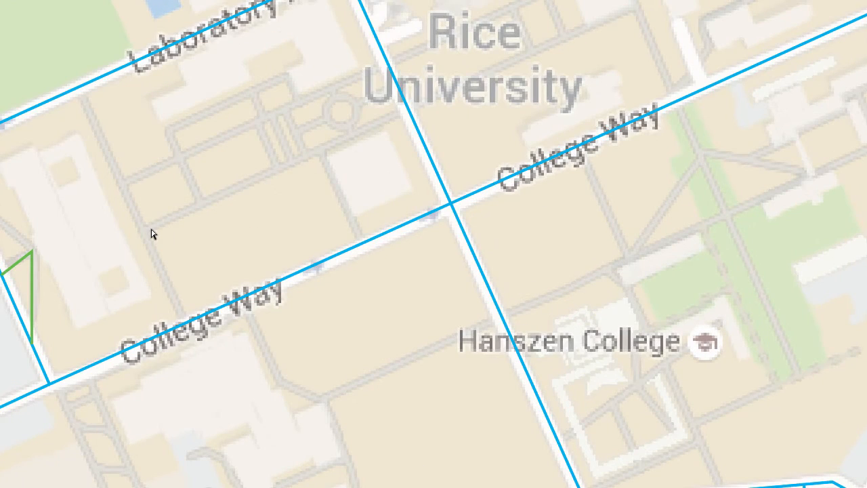
drag(128, 234, 373, 232)
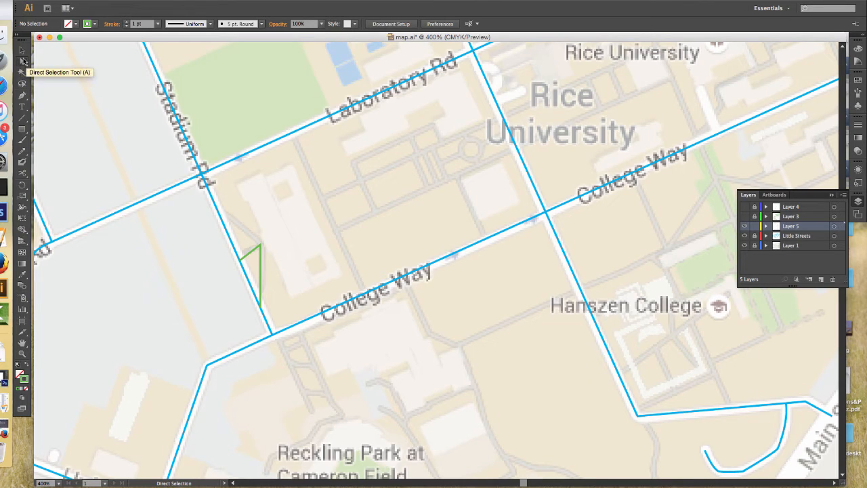
click(242, 263)
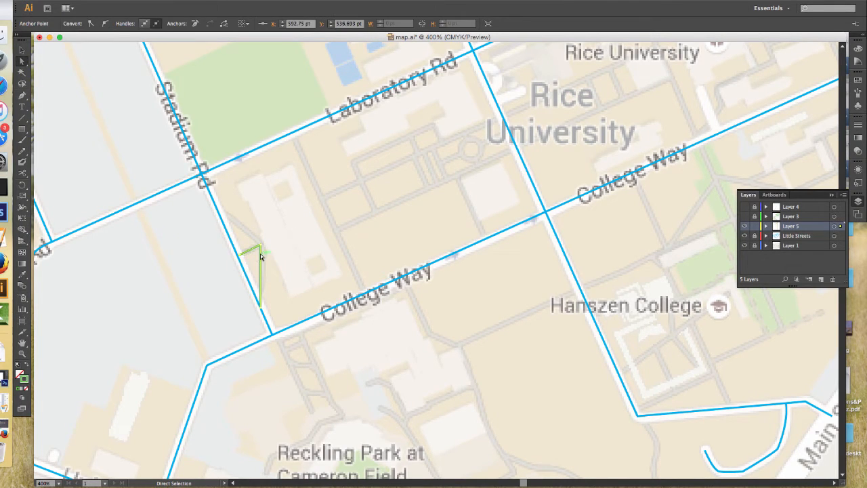
drag(260, 245, 261, 245)
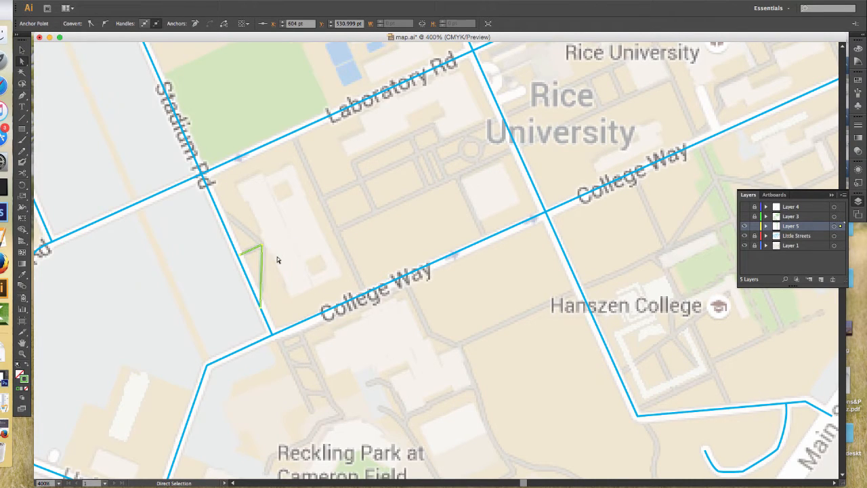
click(260, 307)
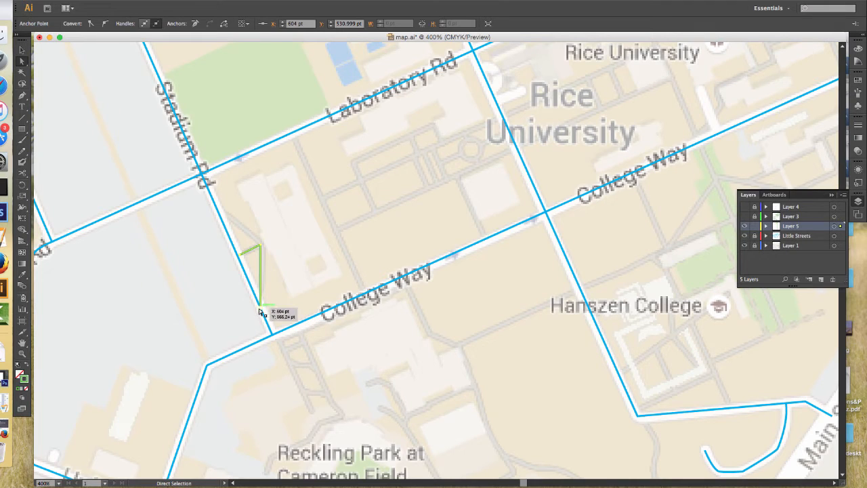
click(265, 246)
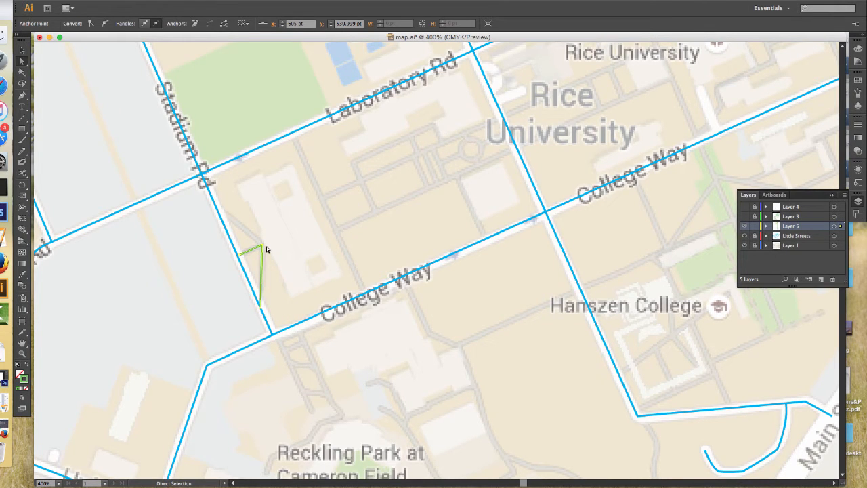
- Move both ends of the green path onto the blue Stadium Rd line and fine-tune its corner on the walkway
key(super+minus)
key(super+minus)
key(super+minus)
key(super+minus)
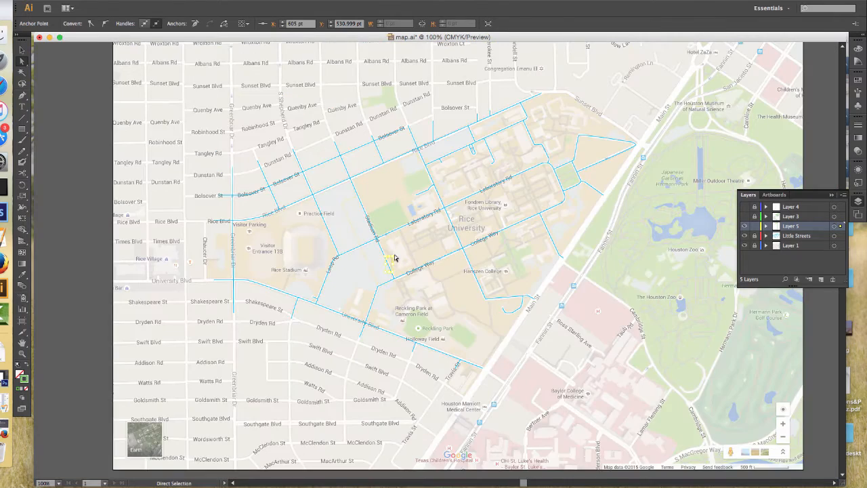
key(super+plus)
key(super+plus)
key(super+plus)
key(super+plus)
key(super+plus)
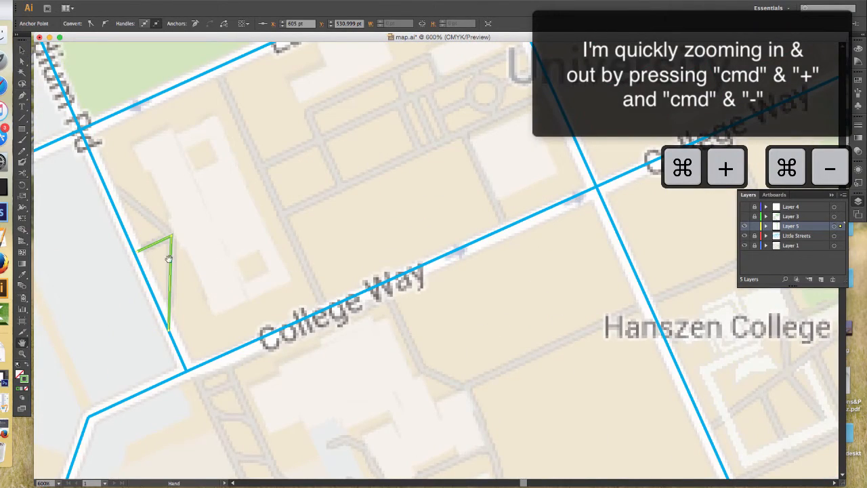
drag(171, 259, 320, 262)
key(super+plus)
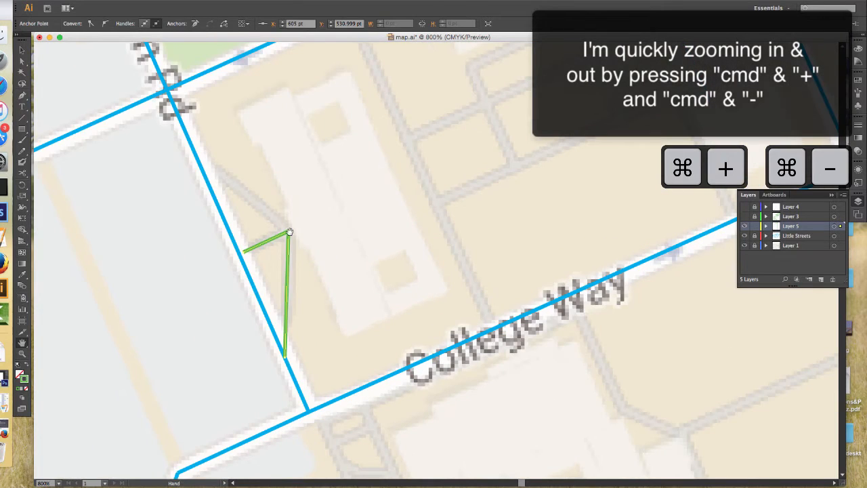
drag(287, 232, 289, 233)
drag(285, 357, 285, 362)
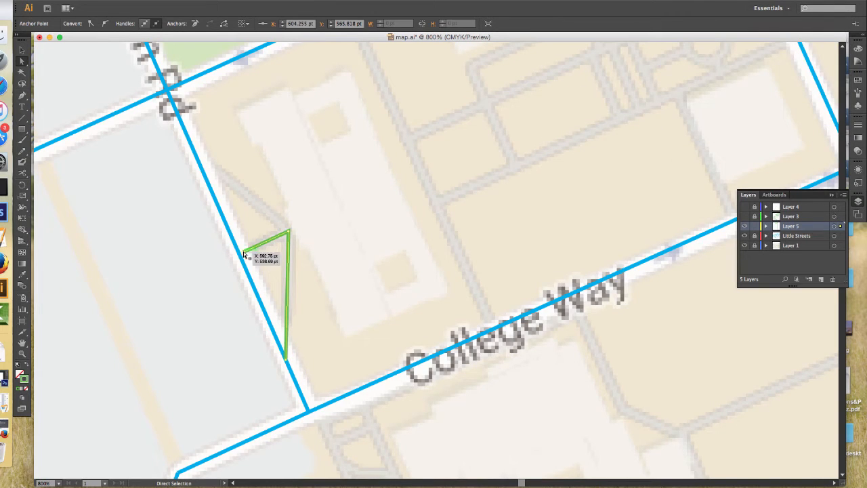
drag(245, 254, 241, 255)
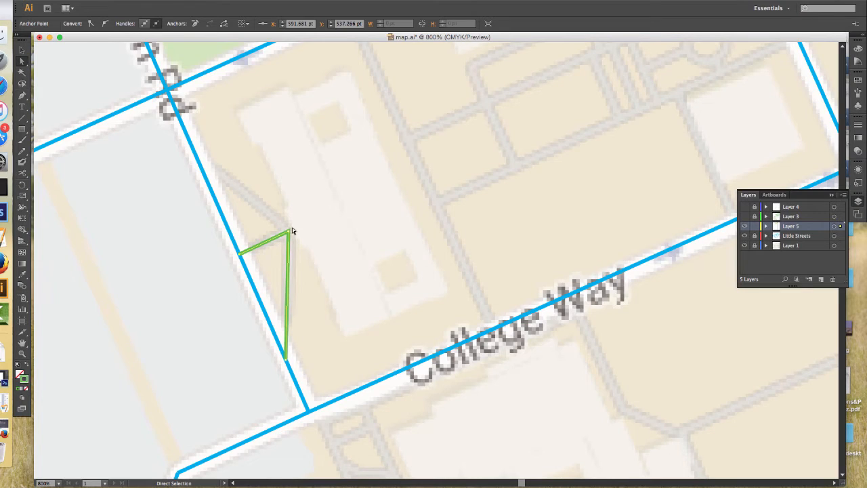
drag(291, 232, 292, 232)
click(269, 220)
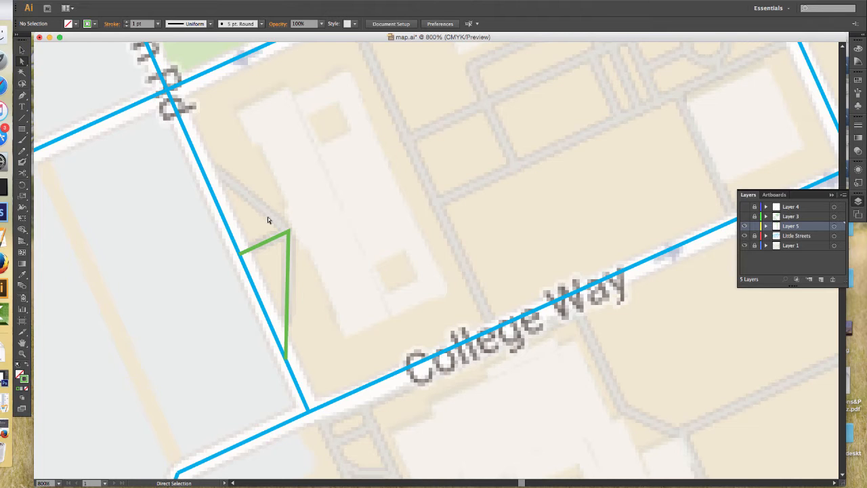
- Realign the green path's corner to X 604.875, Y 530.625 pt and its upper Stadium Rd end to X 591.687, Y 537.278 pt
drag(289, 231, 286, 224)
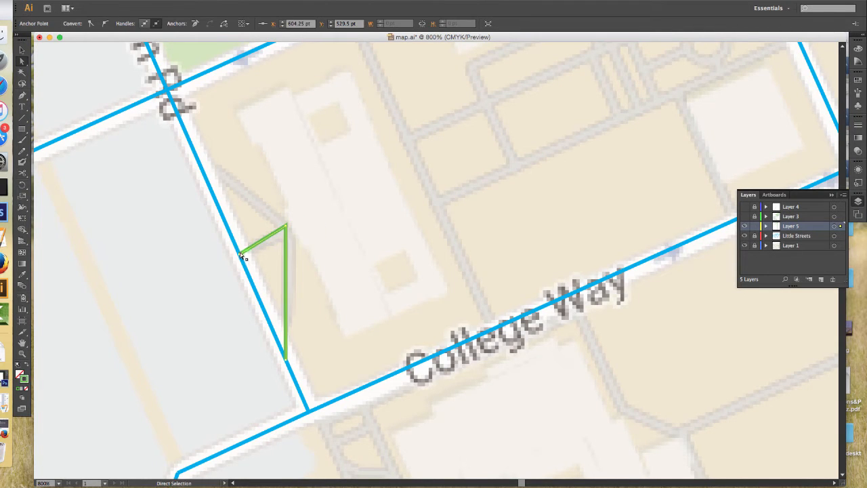
drag(242, 256, 236, 247)
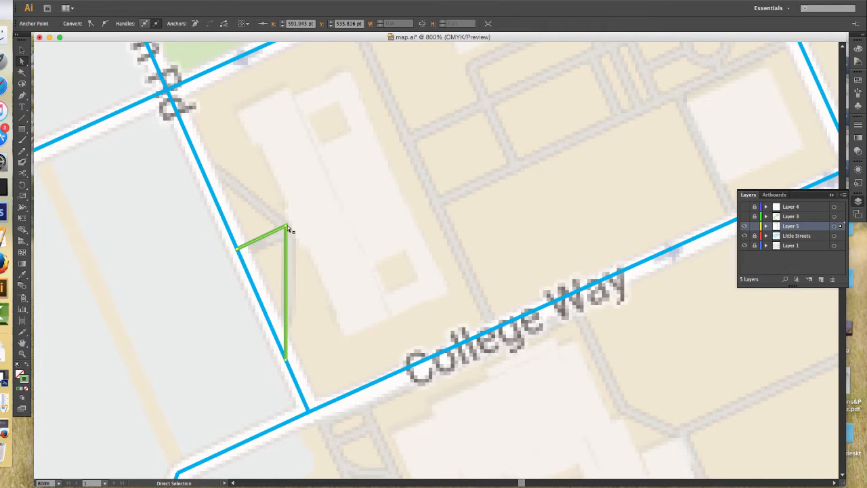
drag(288, 230, 288, 230)
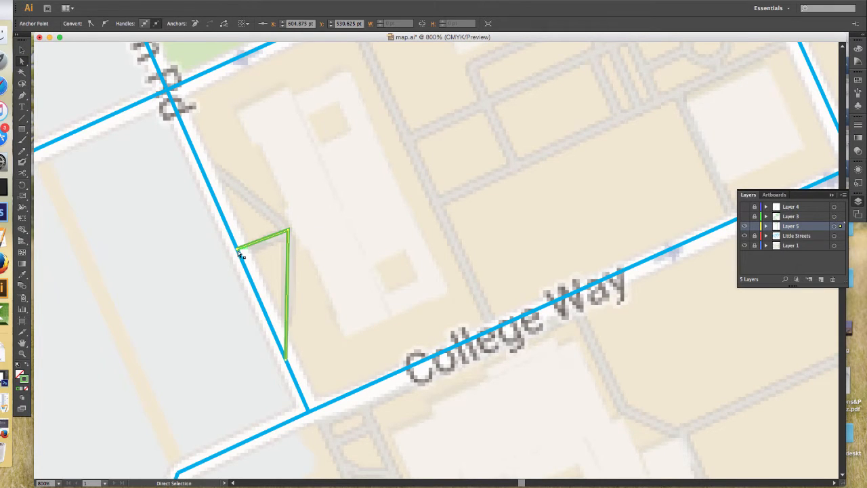
drag(238, 248, 240, 255)
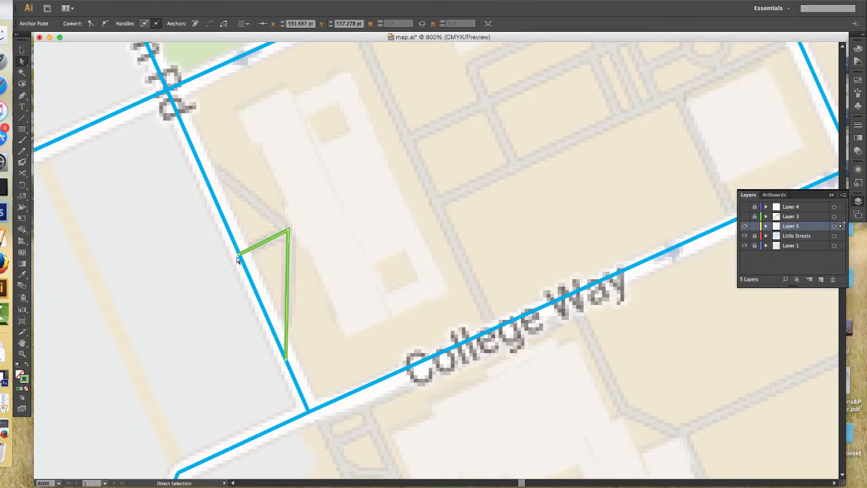
drag(288, 231, 288, 233)
- Draw a separate straight Pen path along the diagonal walkway from Stadium Rd to the existing green path's corner
click(22, 95)
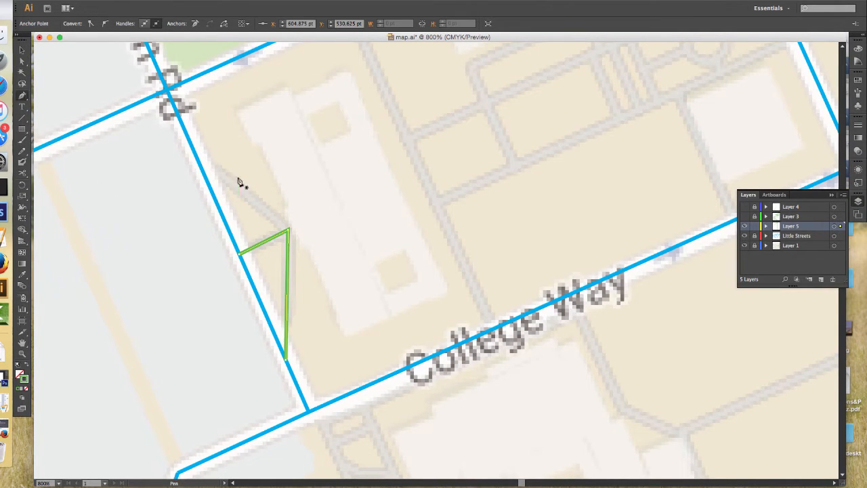
click(289, 234)
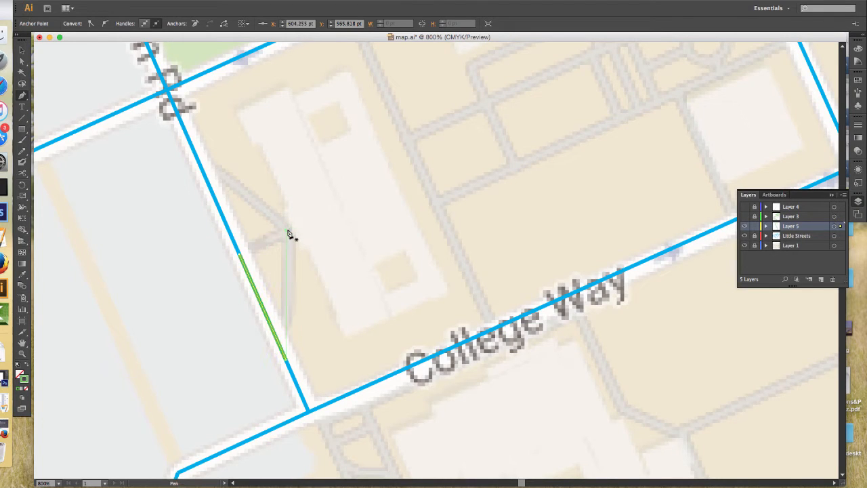
key(super+z)
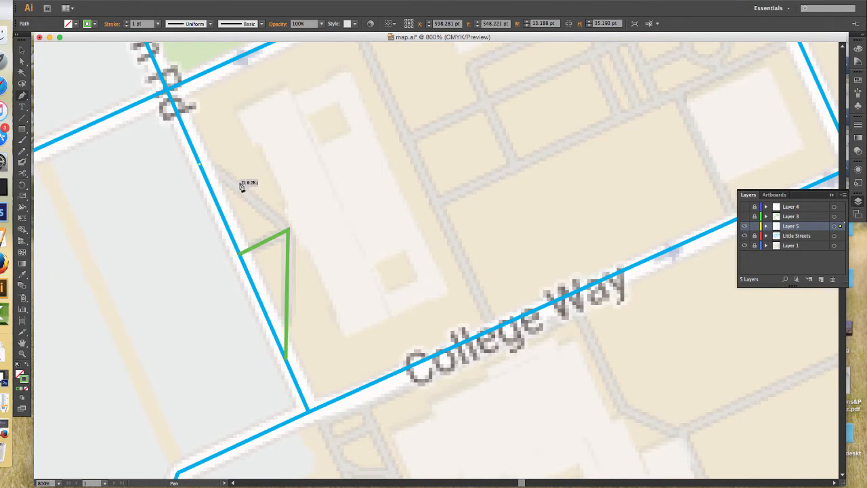
click(289, 234)
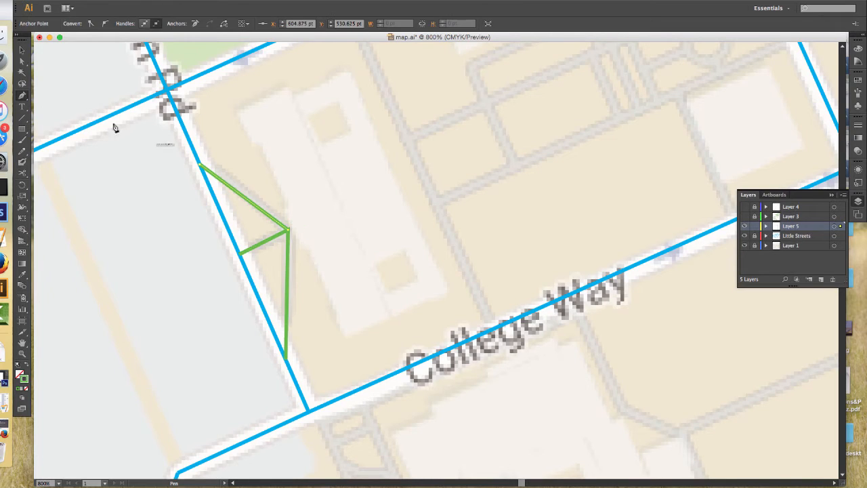
- Move the diagonal green path's Stadium Rd end up along the blue street line to X 579.41, Y 509.4 pt
key(a)
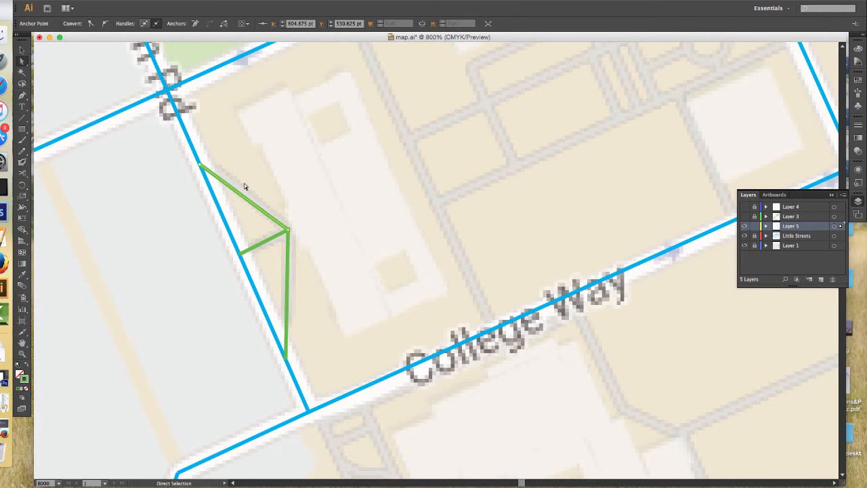
click(289, 232)
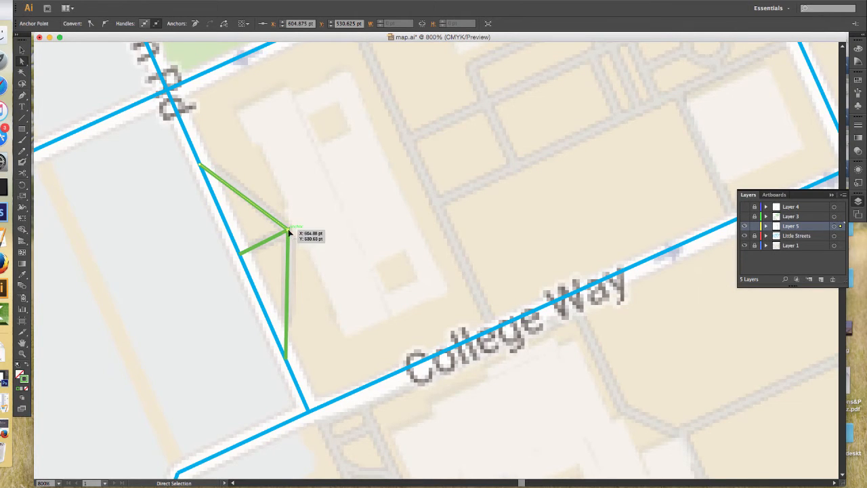
click(290, 231)
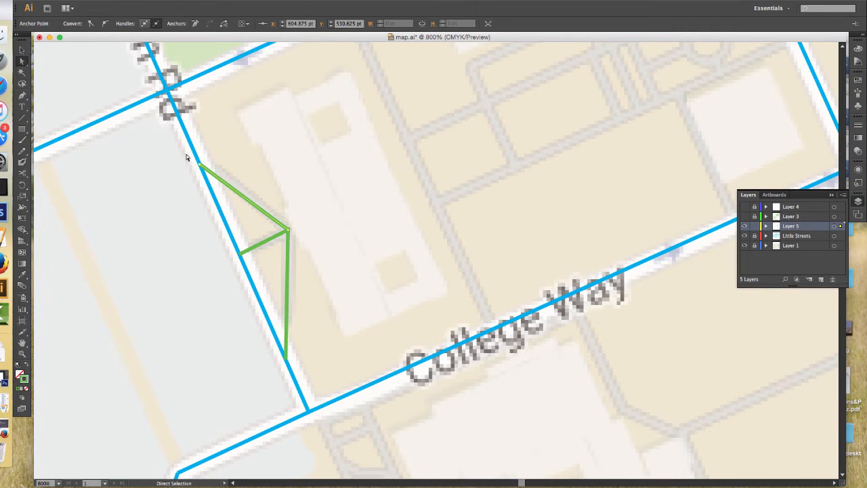
drag(200, 166, 194, 152)
click(231, 176)
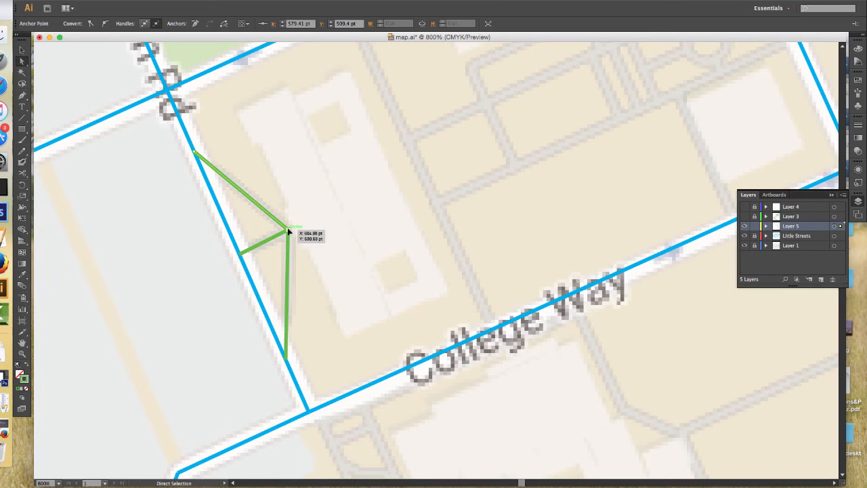
- Fine-tune the anchors where the two green paths meet, placing the diagonal path's end at X 604.875, Y 530.188 pt
key(super+plus)
key(super+plus)
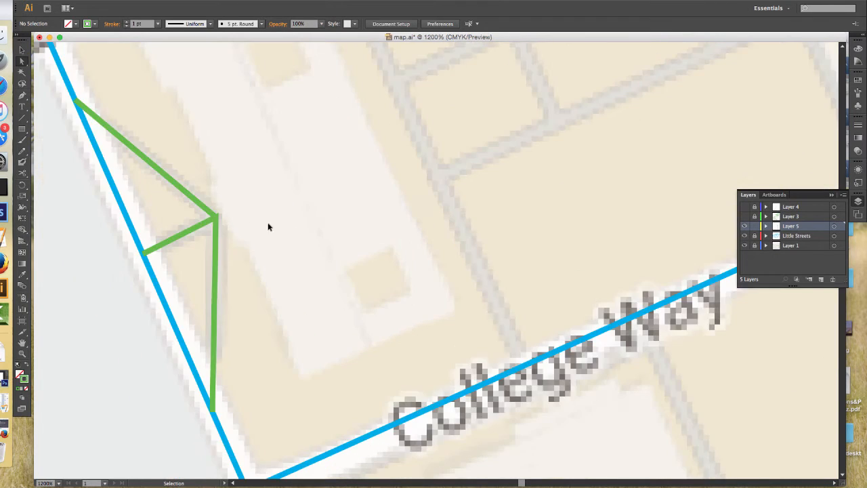
drag(145, 201, 144, 200)
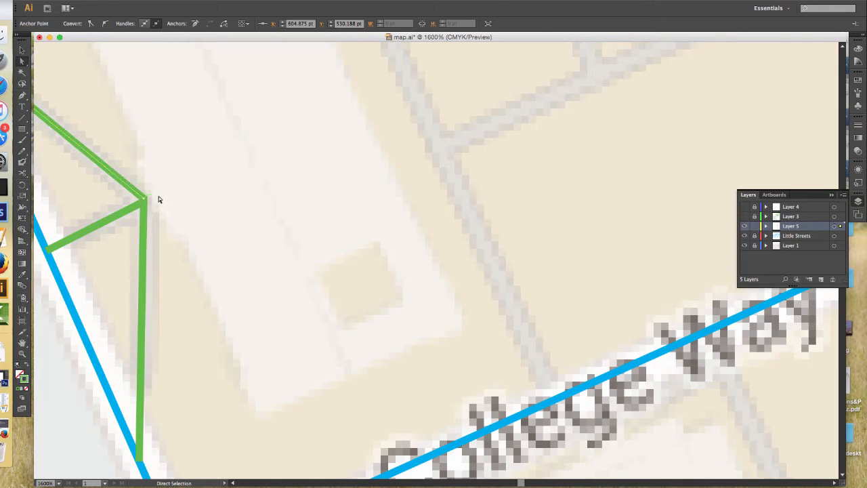
click(158, 197)
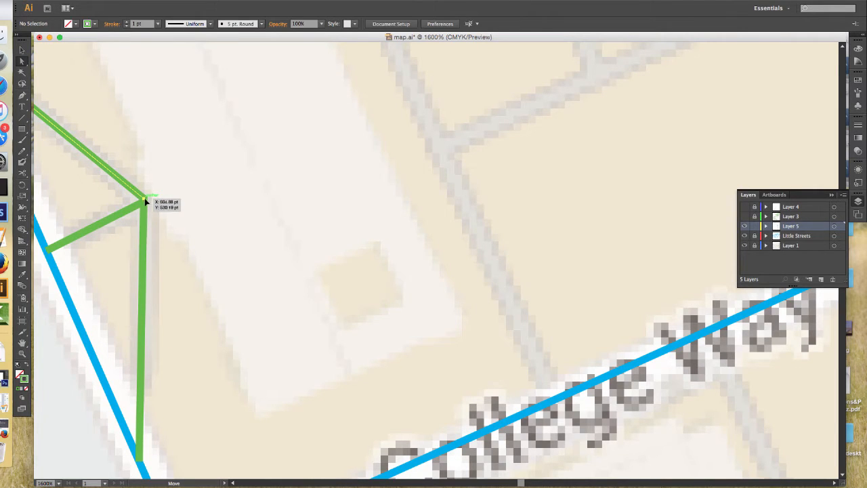
key(a)
click(144, 200)
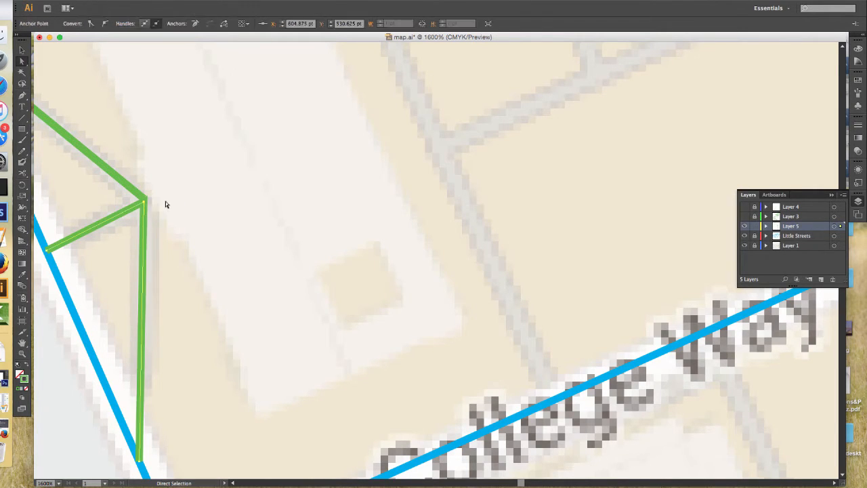
click(165, 202)
drag(144, 201, 145, 202)
click(182, 196)
- Hide Layer 5 and make Layer 3 with the full campus walkway tracing visible
key(super+minus)
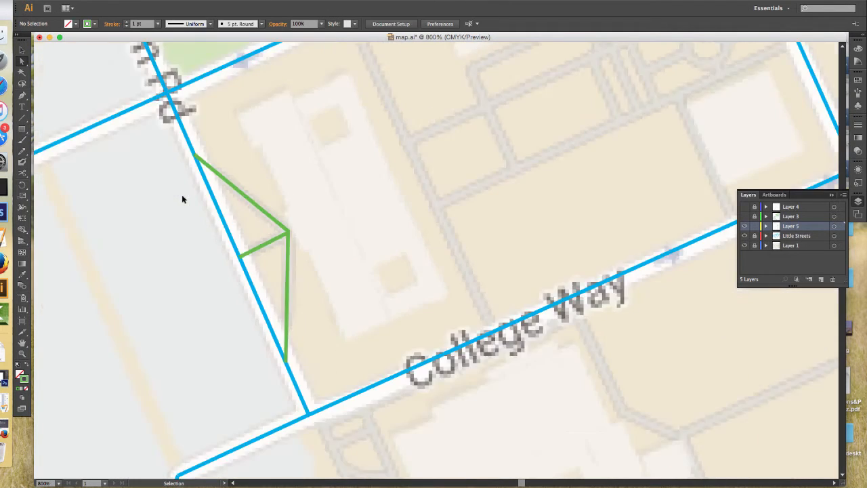
key(super+minus)
key(super+minus)
key(super+minus)
key(super+minus)
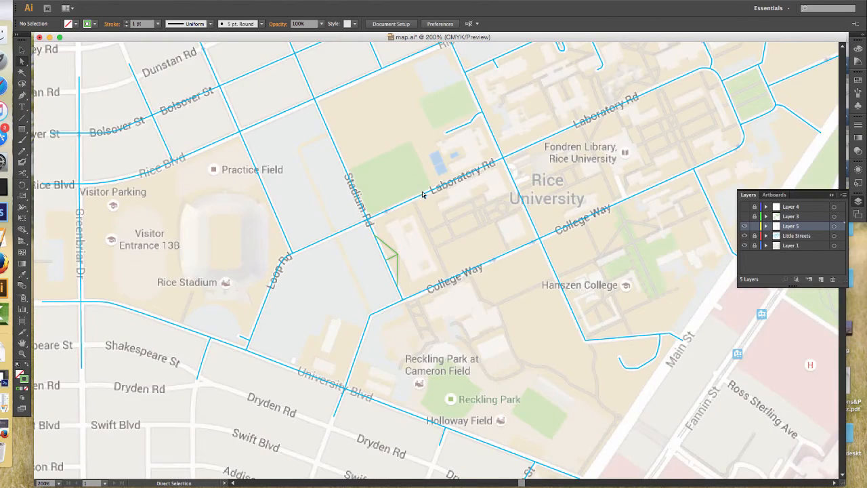
key(space)
drag(421, 195, 321, 240)
drag(441, 212, 412, 241)
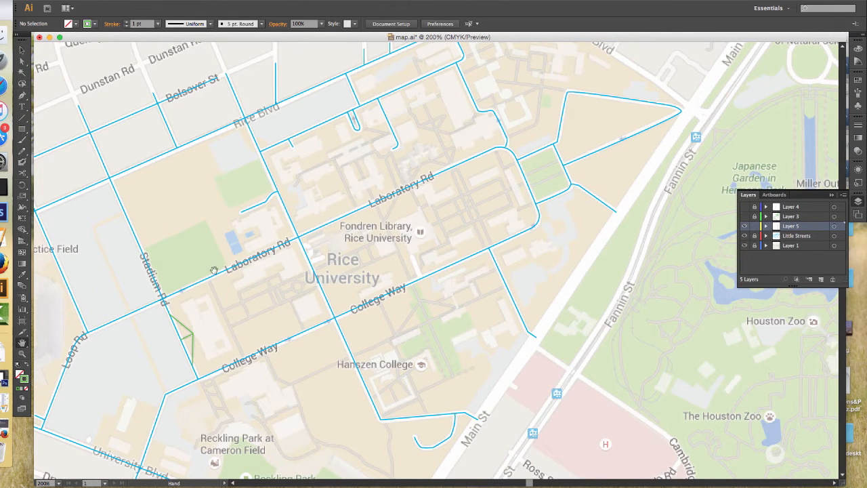
click(744, 226)
click(745, 216)
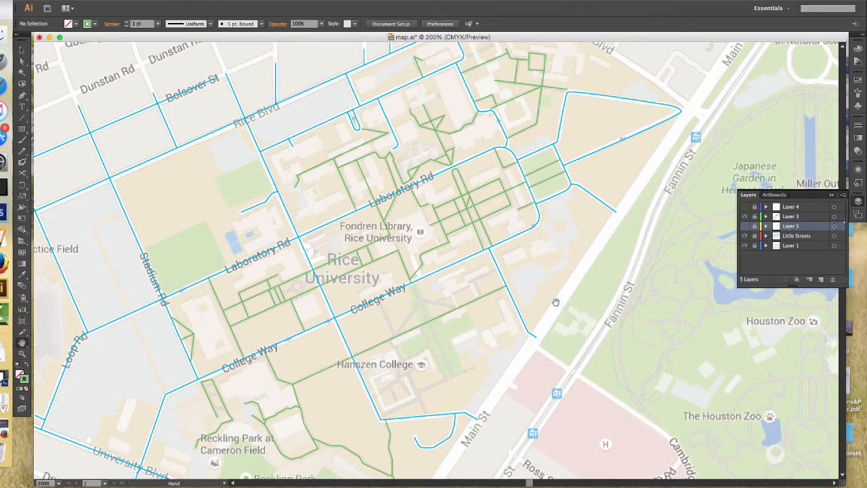
drag(298, 353, 357, 307)
drag(374, 369, 325, 315)
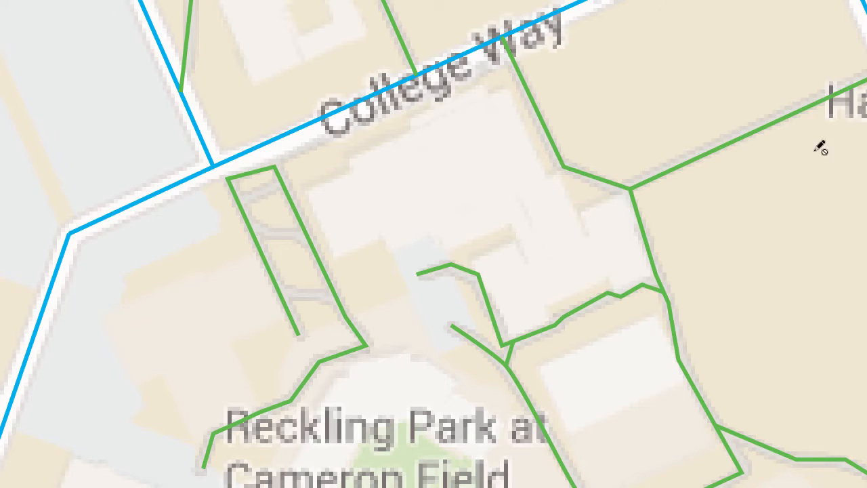
- Try to draw two separate Pen paths across the upper rungs of the ladder-shaped walkway south of College Way
click(239, 201)
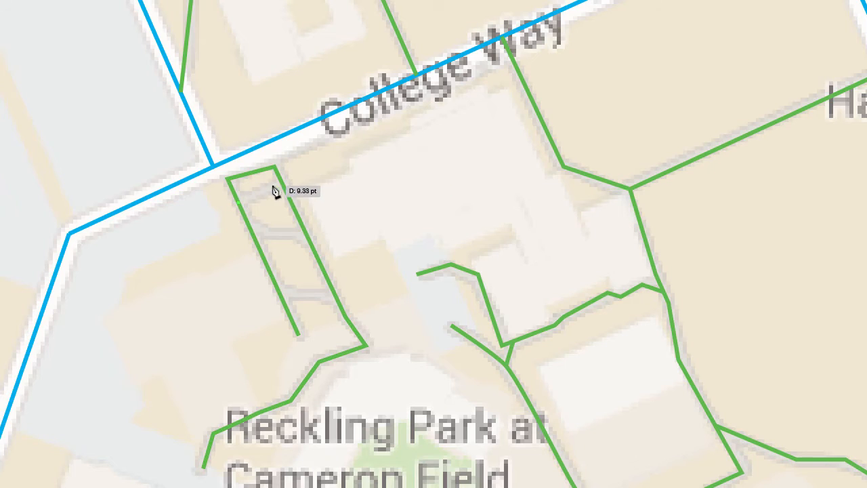
click(281, 184)
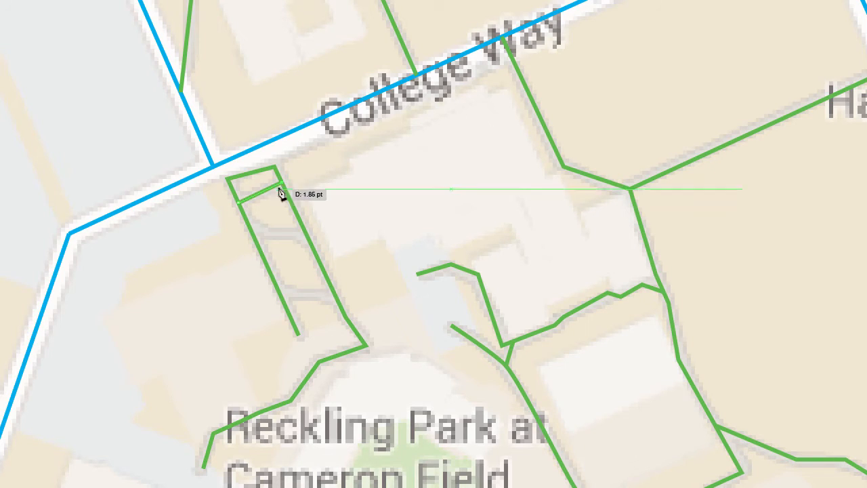
ctrl+click(338, 200)
click(247, 222)
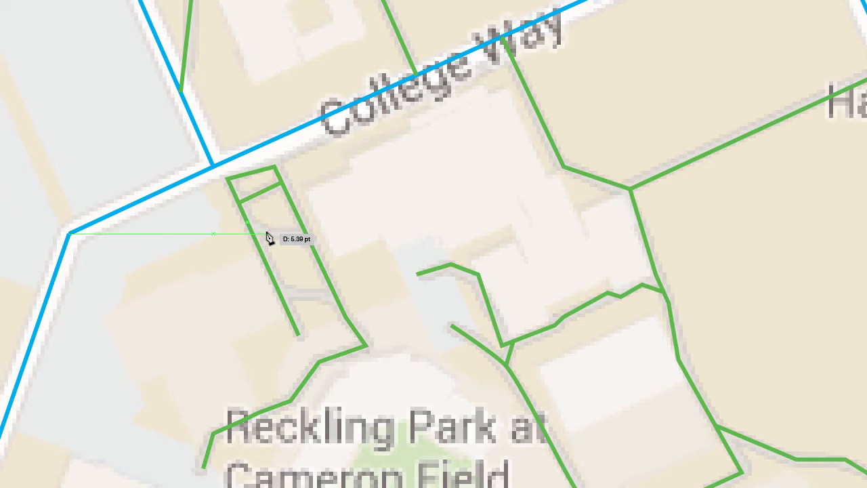
click(306, 234)
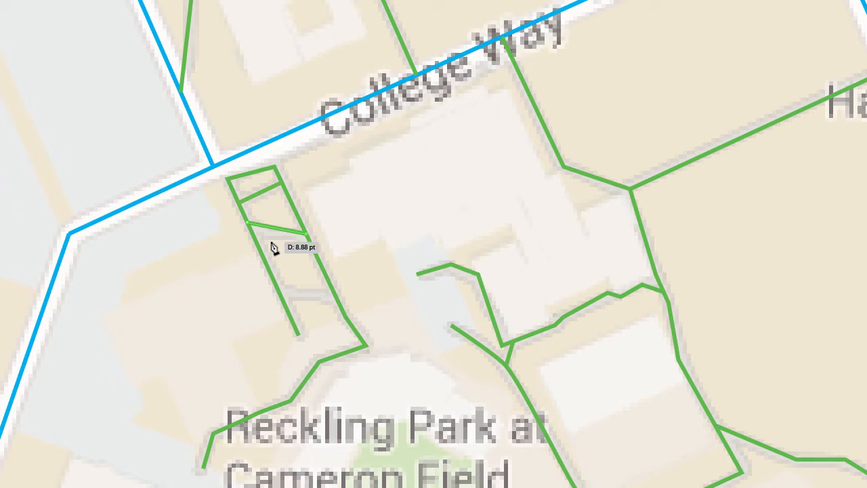
key(ctrl+z)
key(ctrl+z)
key(ctrl+z)
key(ctrl+z)
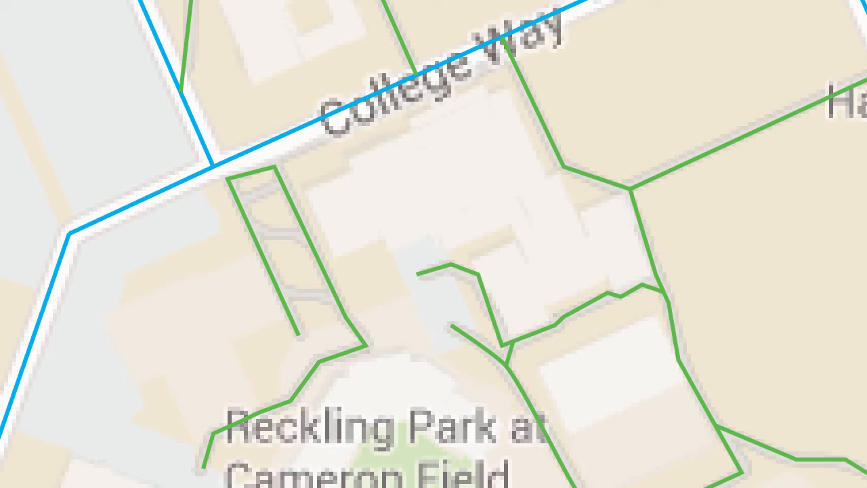
- Delete the ladder-shaped walkway's green path and retrace both of its long sides and the connection along College Way with the Pen
click(264, 253)
key(Delete)
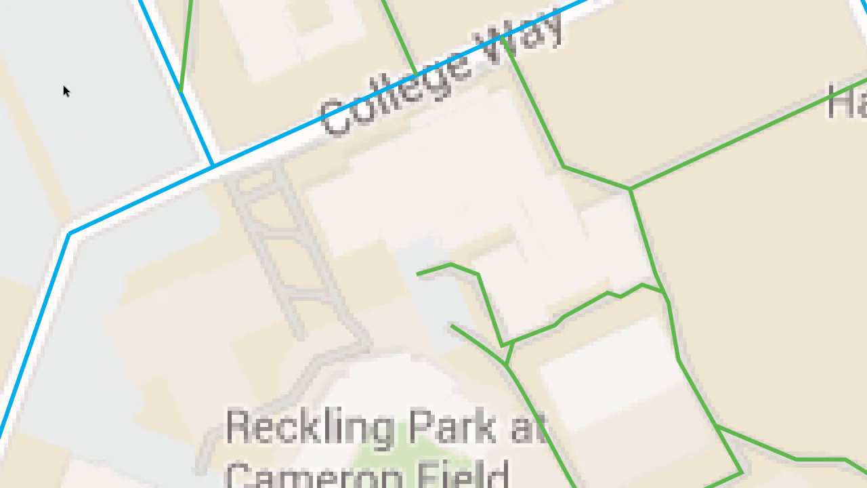
click(300, 335)
click(230, 178)
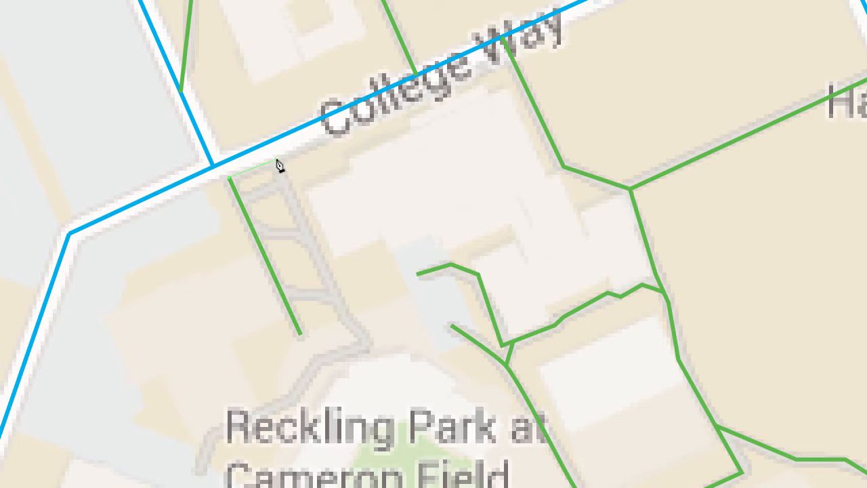
click(276, 161)
click(346, 321)
click(369, 340)
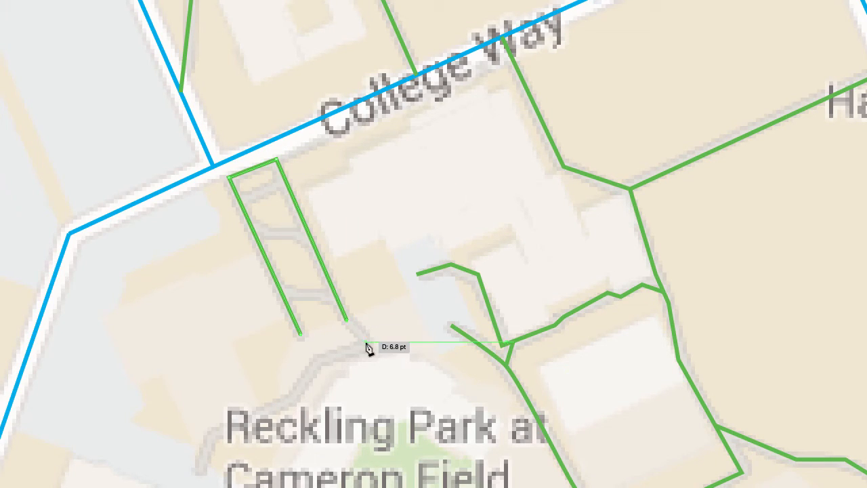
- Continue the Pen path along the winding walkway past the Reckling Park label to the walkway's southwest end
click(316, 360)
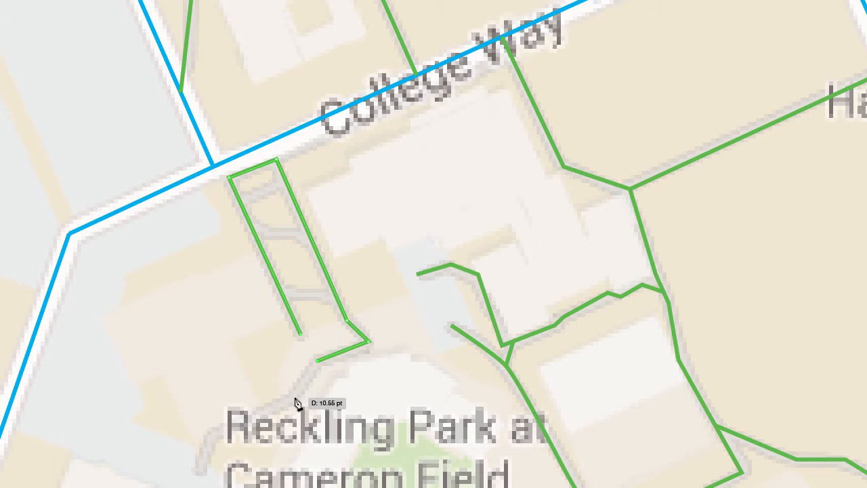
click(294, 395)
click(255, 415)
click(235, 431)
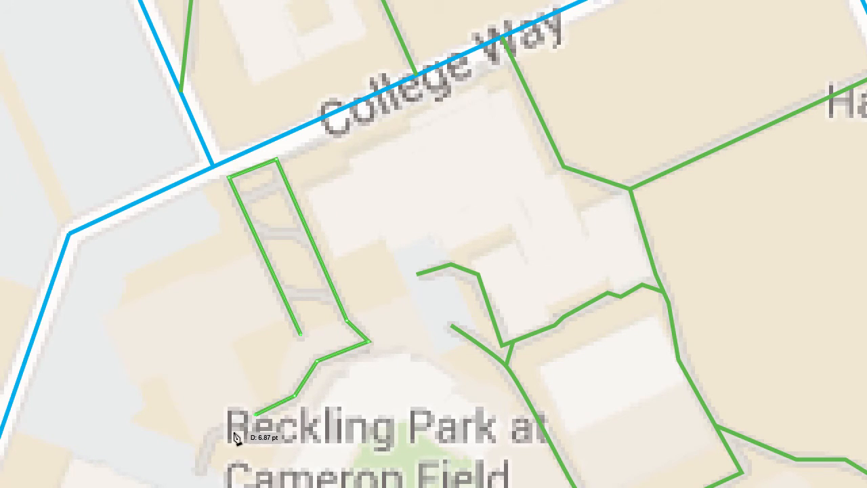
click(213, 431)
click(201, 465)
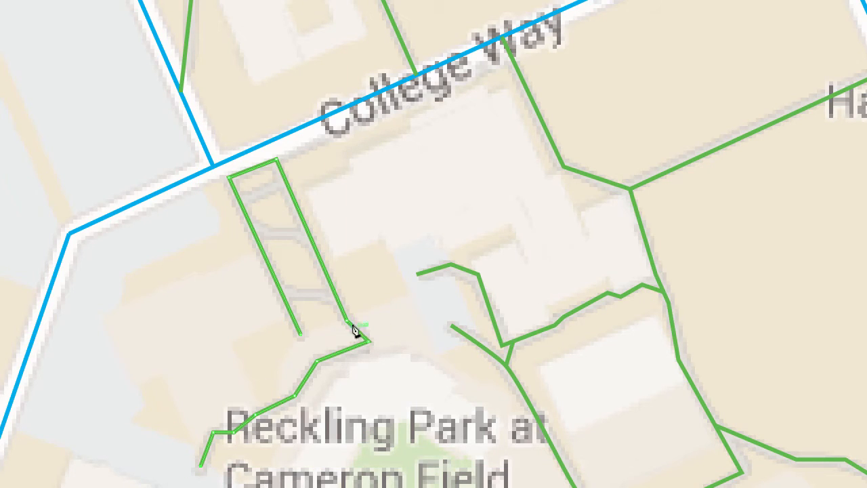
- Try to add the ladder-shaped walkway's lowest rung with the Pen while the retraced path is still selected
key(v)
key(p)
key(v)
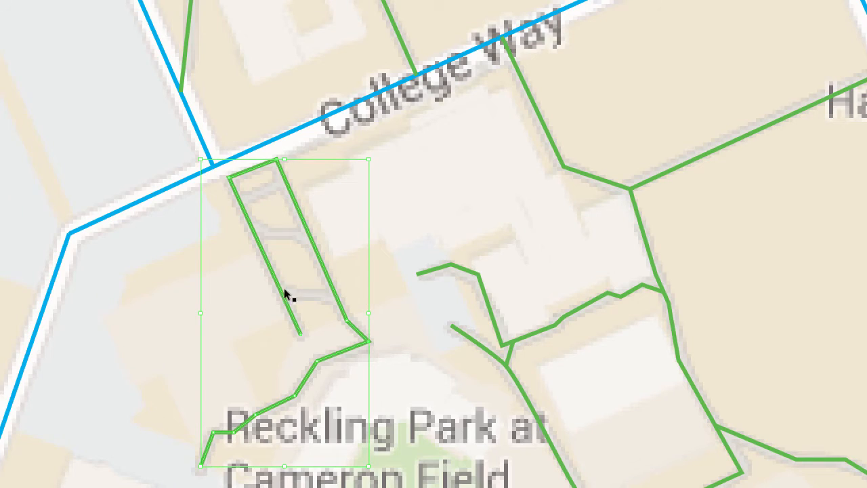
key(p)
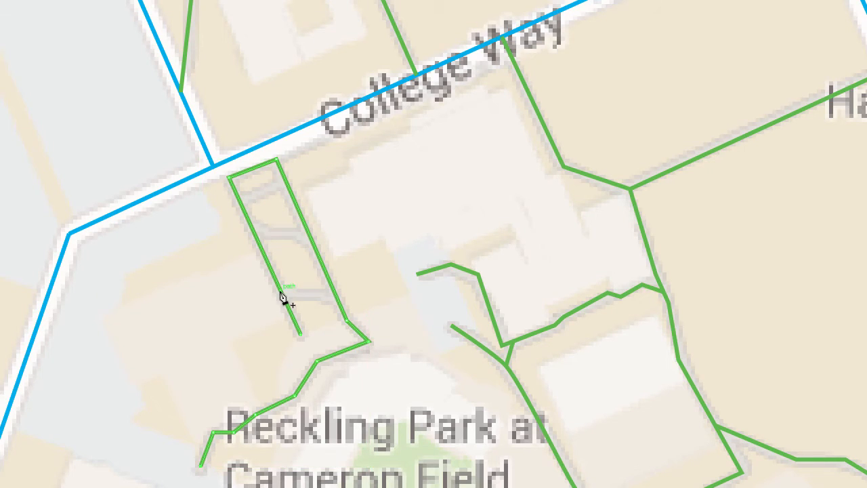
click(282, 293)
click(336, 296)
key(v)
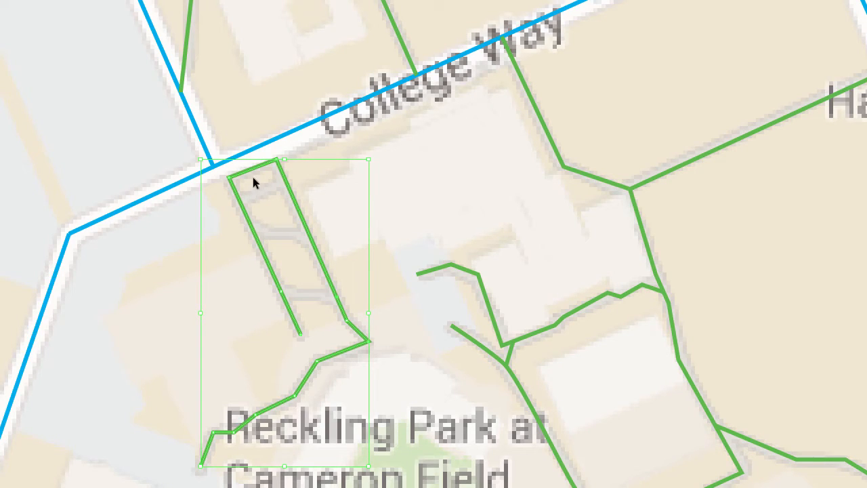
key(a)
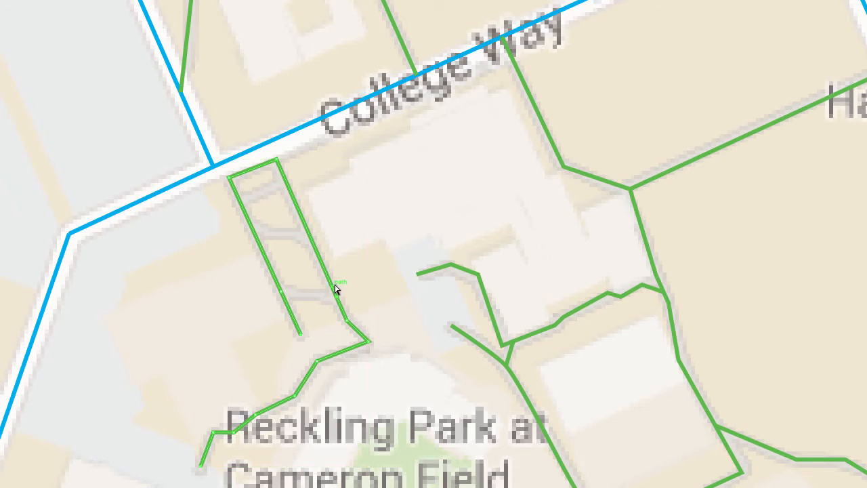
key(v)
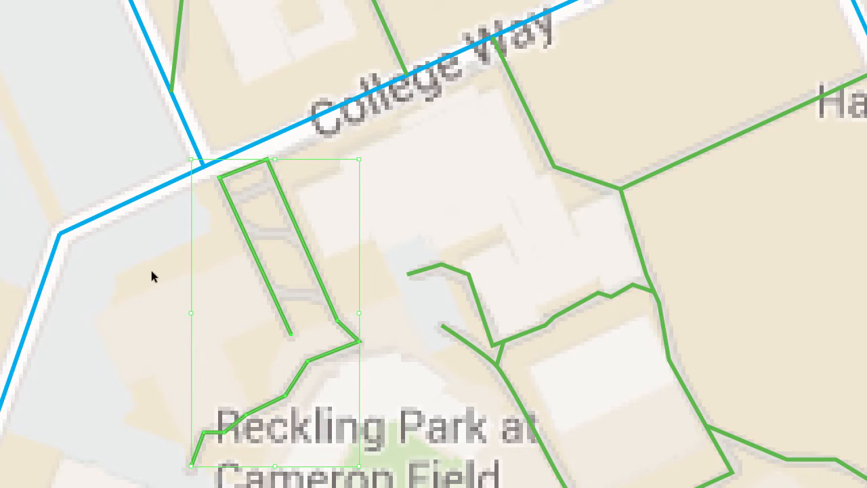
- Deselect the retraced walkway path so that nothing is selected
click(129, 280)
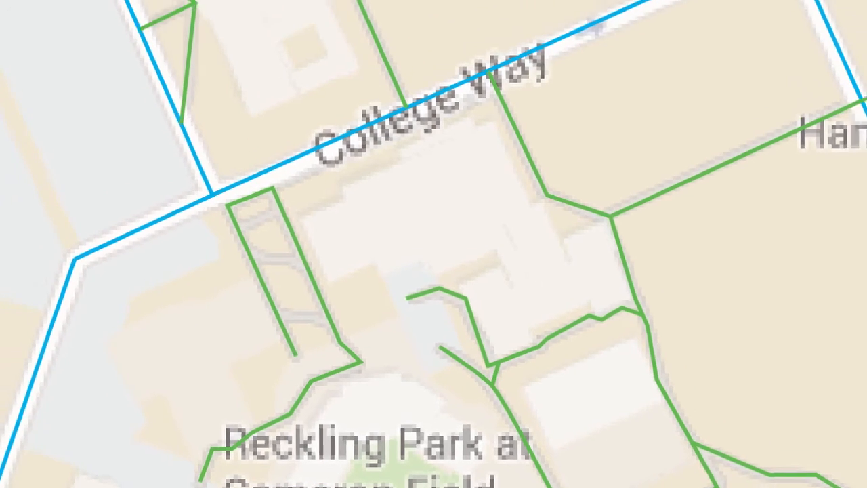
click(176, 6)
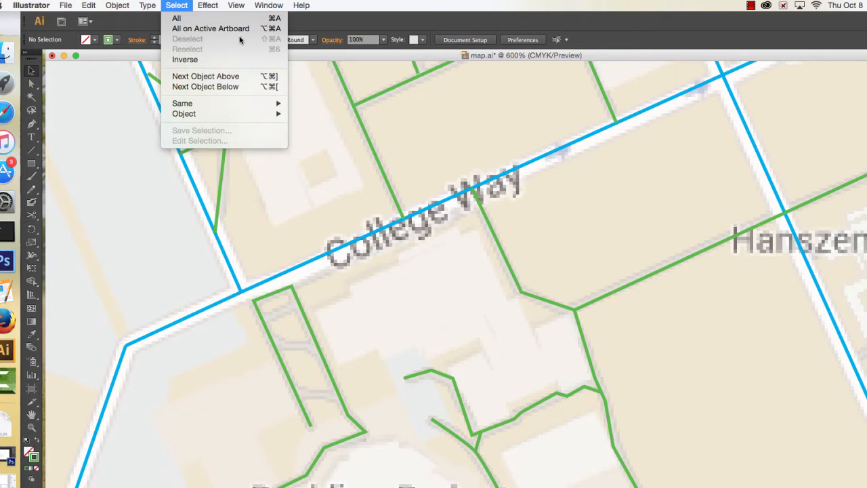
click(207, 360)
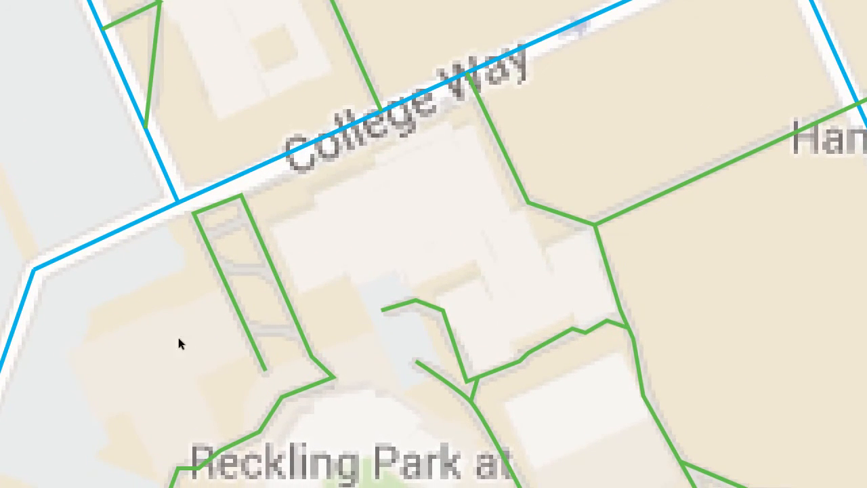
- Try to draw a separate straight Pen path about 14 pt long across the ladder-shaped walkway's lowest rung
key(p)
click(245, 328)
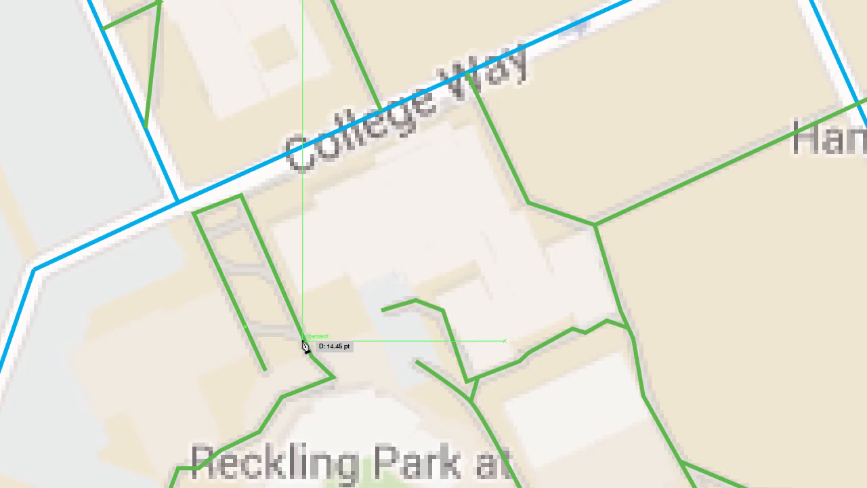
click(303, 341)
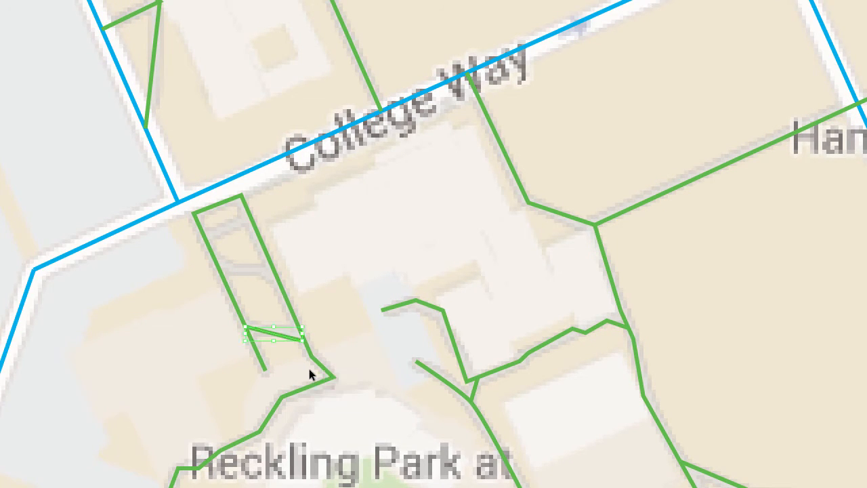
key(ctrl+z)
key(ctrl+z)
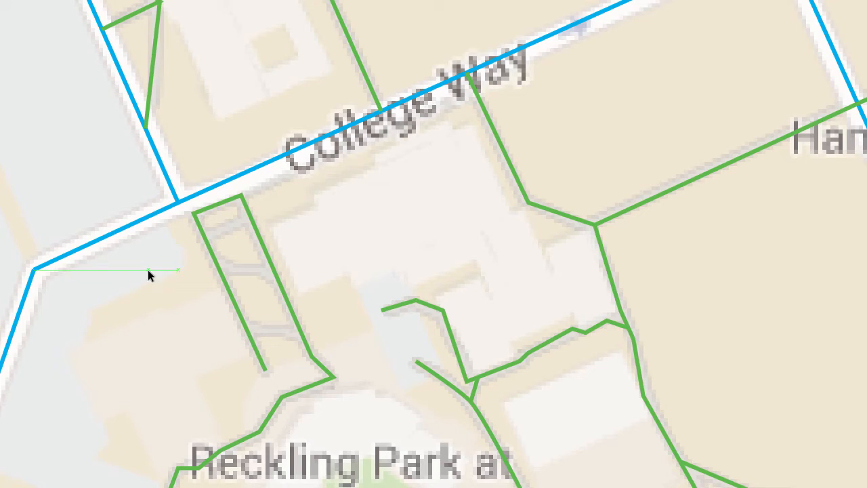
- Draw the ladder-shaped walkway's lowest rung as a separate straight Pen path, moving its end points onto the two side rails
click(217, 264)
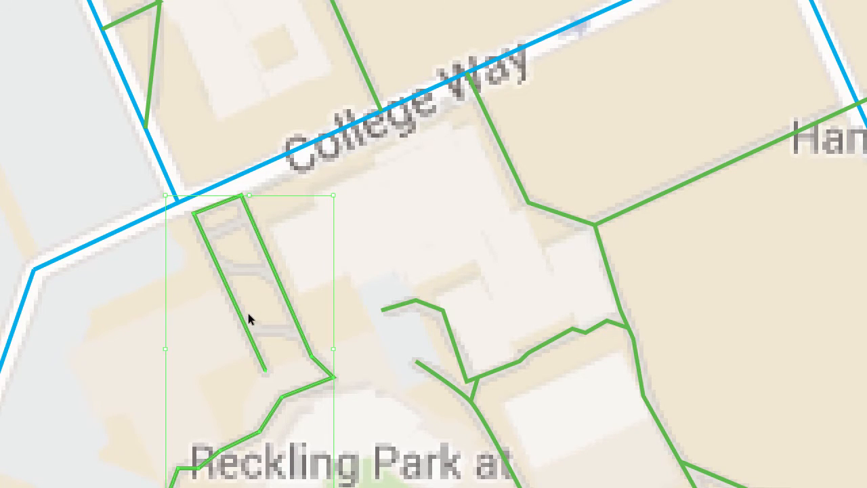
key(p)
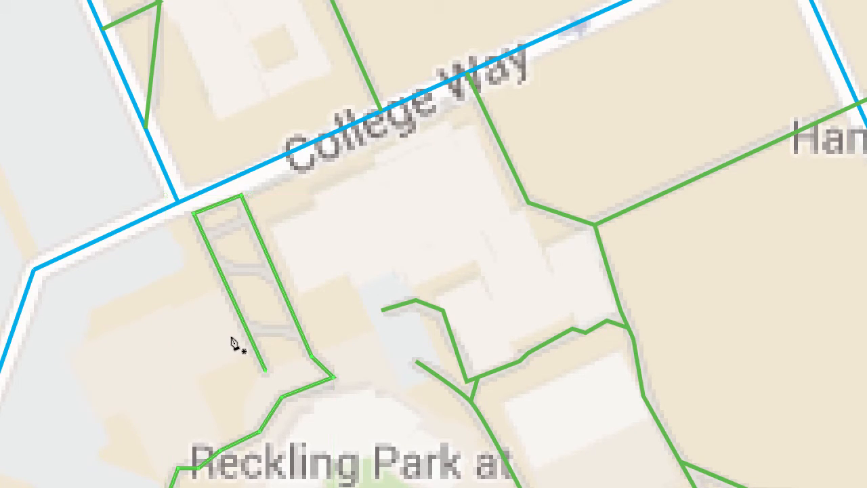
click(236, 328)
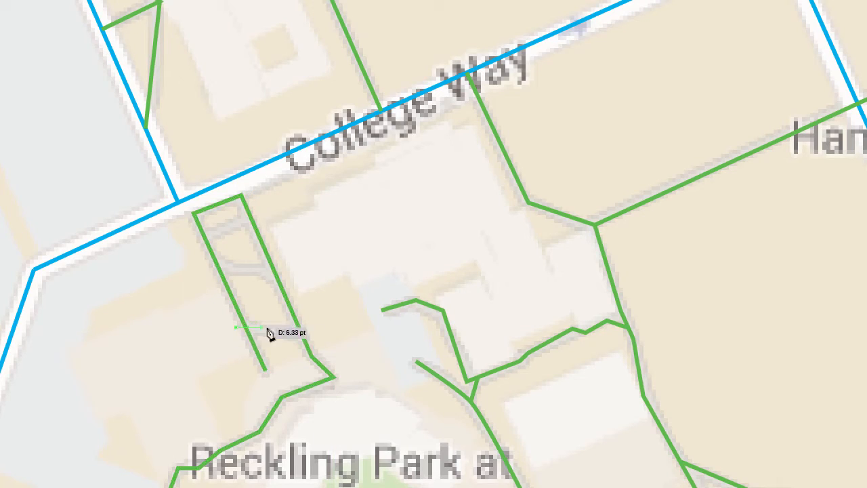
click(310, 334)
drag(245, 327, 246, 328)
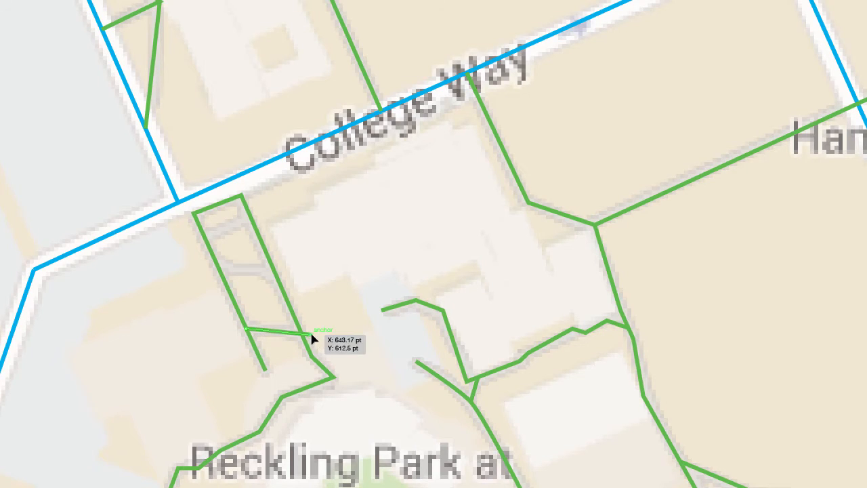
drag(310, 334, 301, 334)
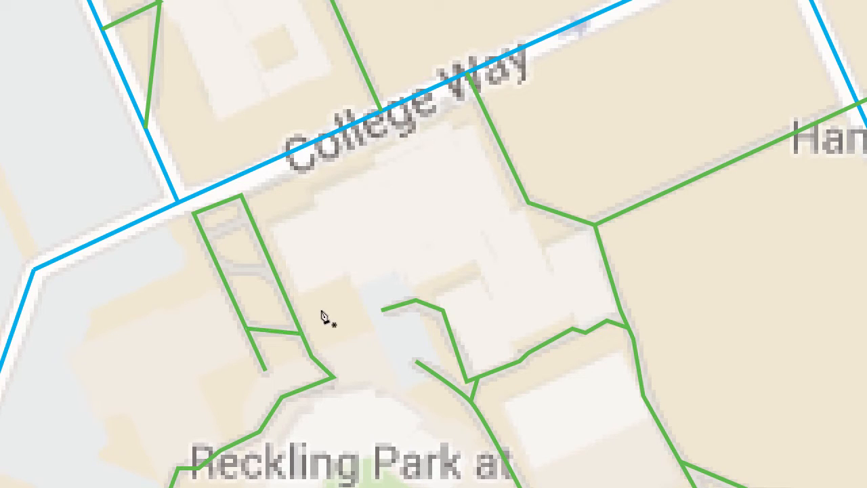
- Trace the ladder-shaped walkway's bent middle rung as a separate four-point Pen path between the two side rails
click(214, 259)
click(235, 270)
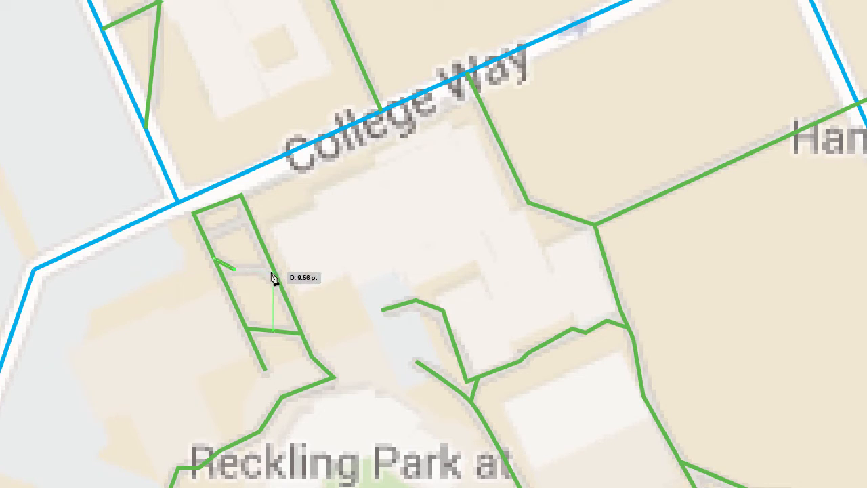
click(264, 269)
click(279, 279)
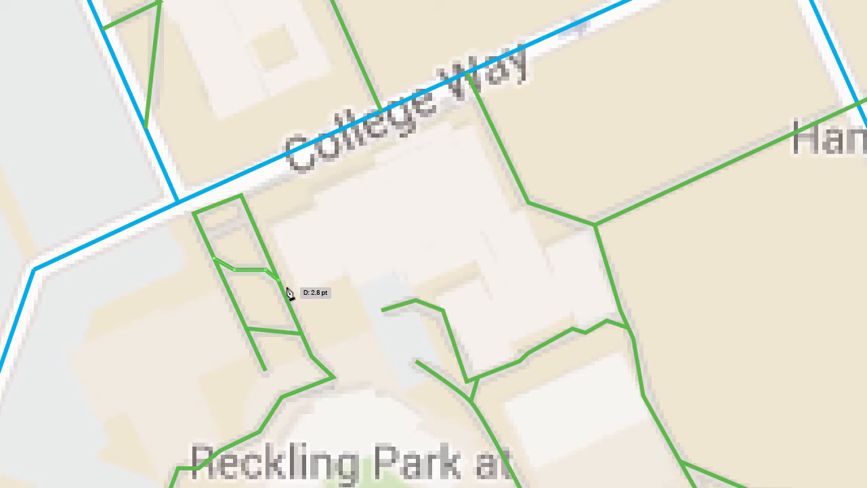
- Draw the ladder-shaped walkway's uppermost rung as a separate straight Pen path between the two side rails
click(203, 236)
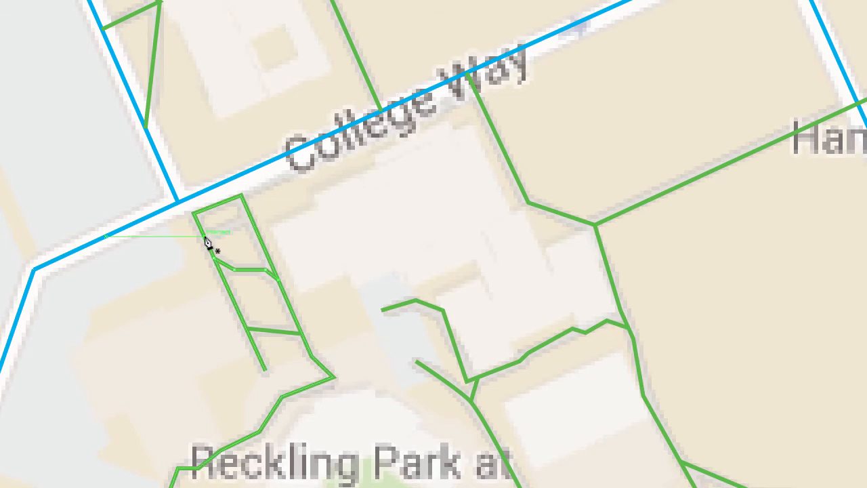
click(248, 214)
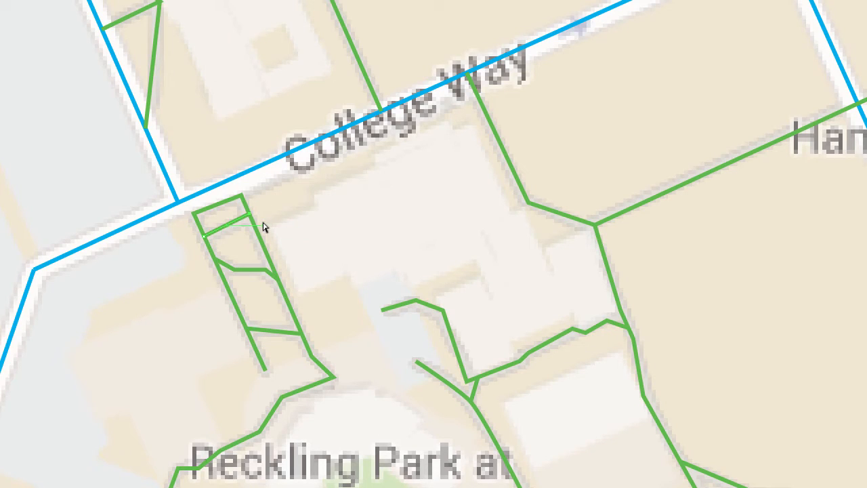
drag(249, 213, 252, 216)
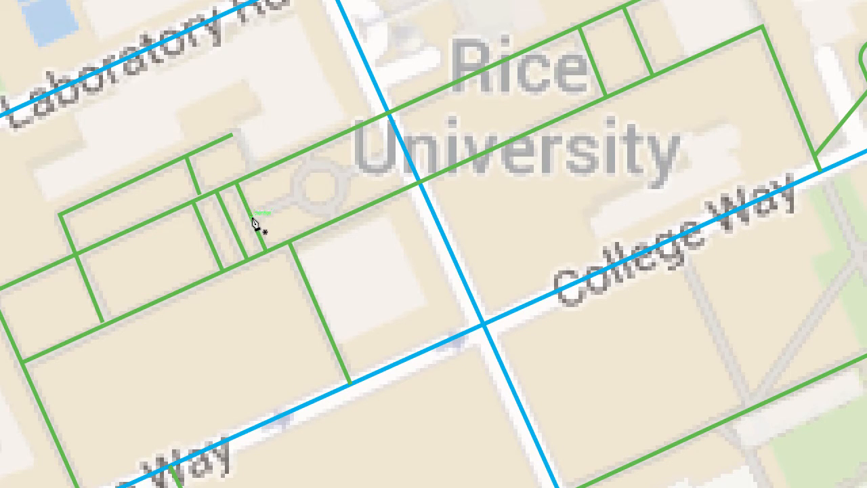
- Draw a straight Pen path from the short cross walkway to the west side of the circular walkway near the Rice University label
drag(252, 218, 298, 201)
key(ctrl+z)
click(296, 198)
ctrl+click(330, 171)
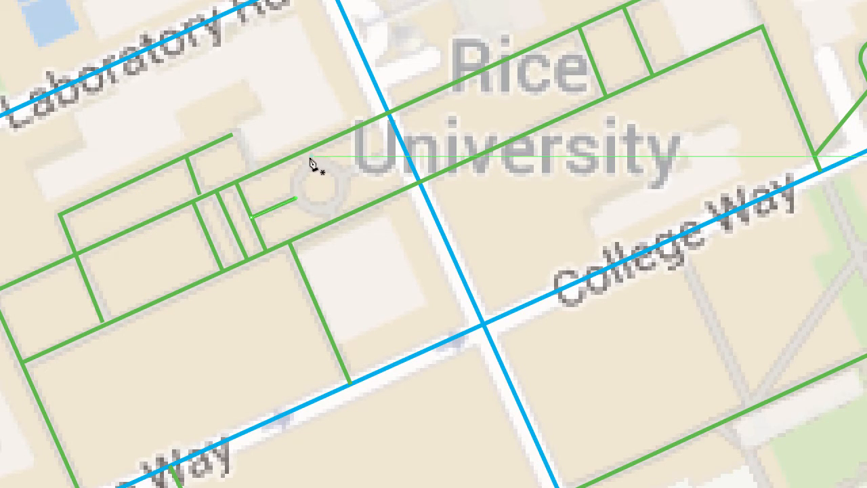
- Draw separate straight Pen paths linking the circular walkway to the long walkways north and south of it and to the street on its east
click(308, 159)
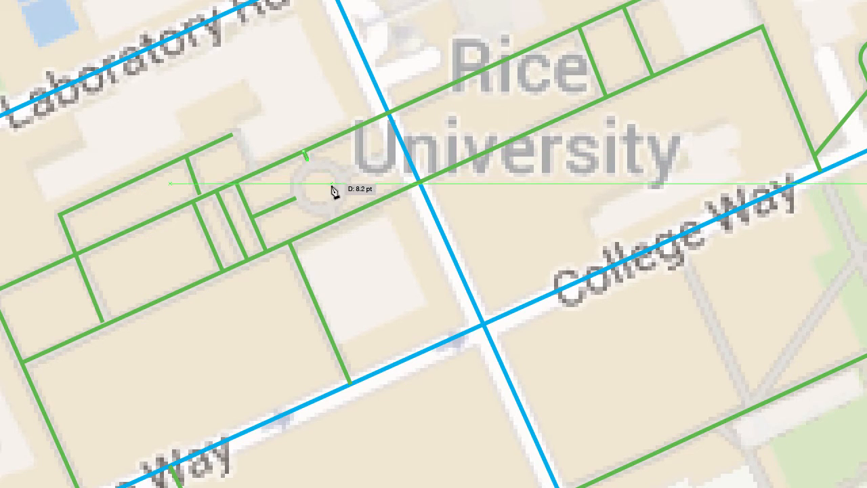
ctrl+click(379, 167)
click(403, 151)
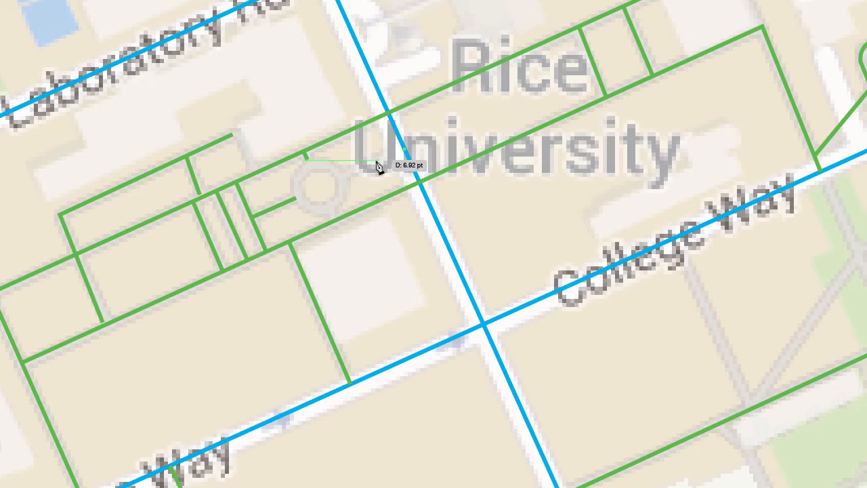
click(347, 171)
ctrl+click(335, 218)
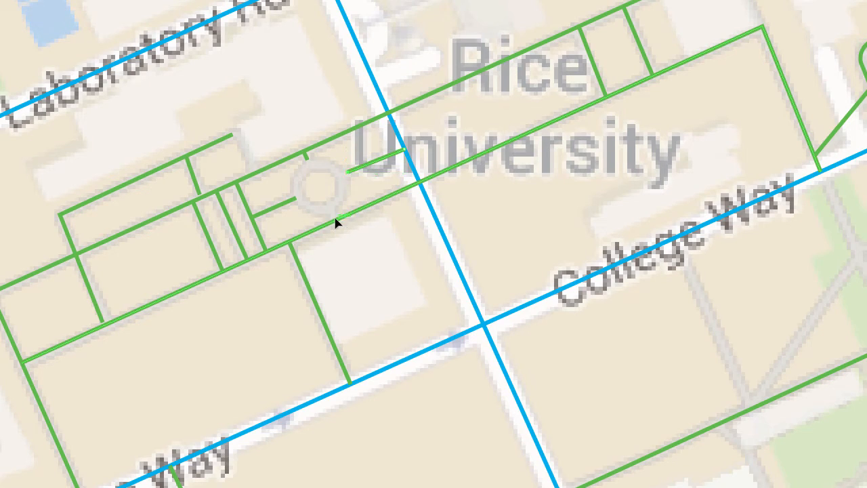
click(329, 208)
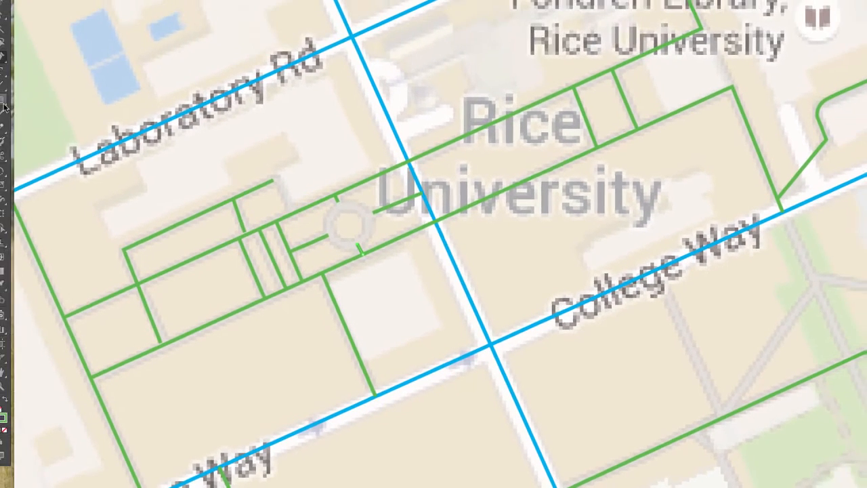
- Draw a circle with the Ellipse tool over the circular walkway and adjust it to fit the ring on the map
drag(4, 107, 47, 122)
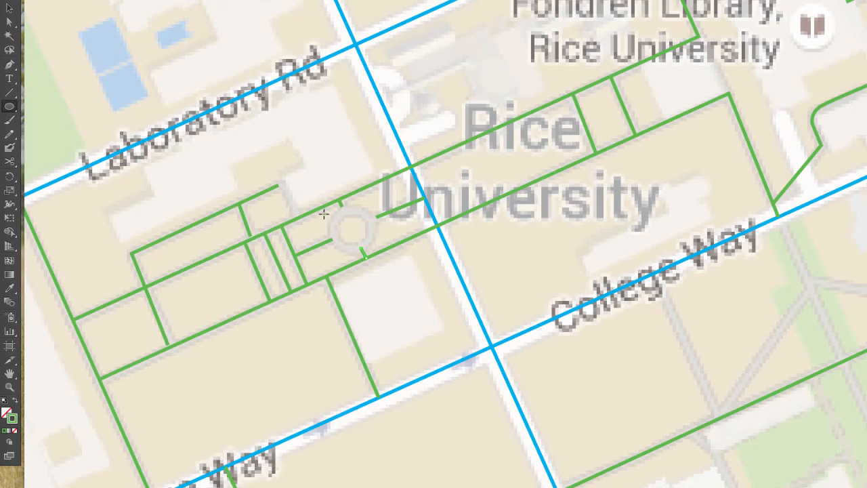
drag(320, 213, 373, 212)
key(v)
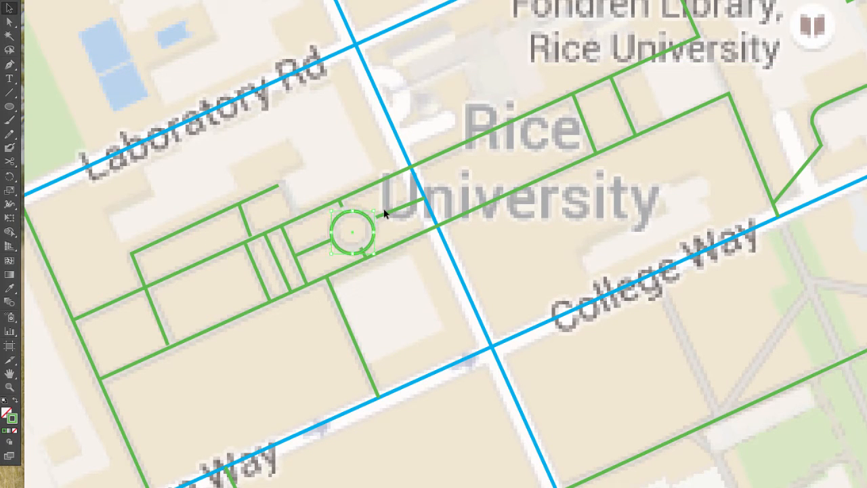
drag(364, 212, 364, 213)
key(super+equal)
key(super+equal)
drag(192, 162, 193, 154)
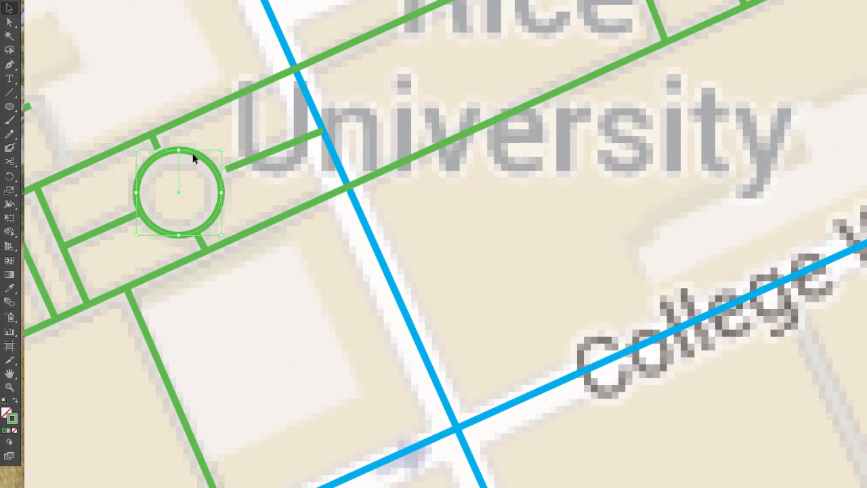
- Move the end points of the north, east and south connector paths so that they meet the circle
click(154, 140)
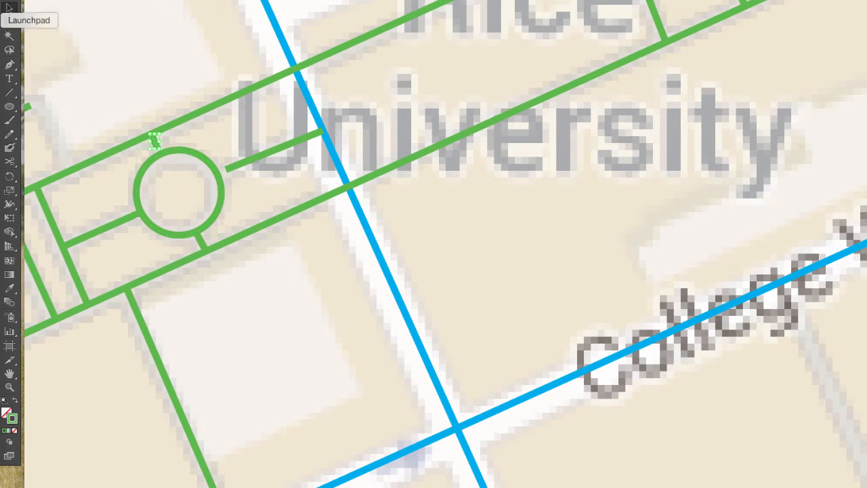
click(10, 22)
mouse_move(157, 144)
mouse_down()
mouse_move(159, 155)
mouse_move(149, 135)
mouse_move(158, 155)
mouse_up()
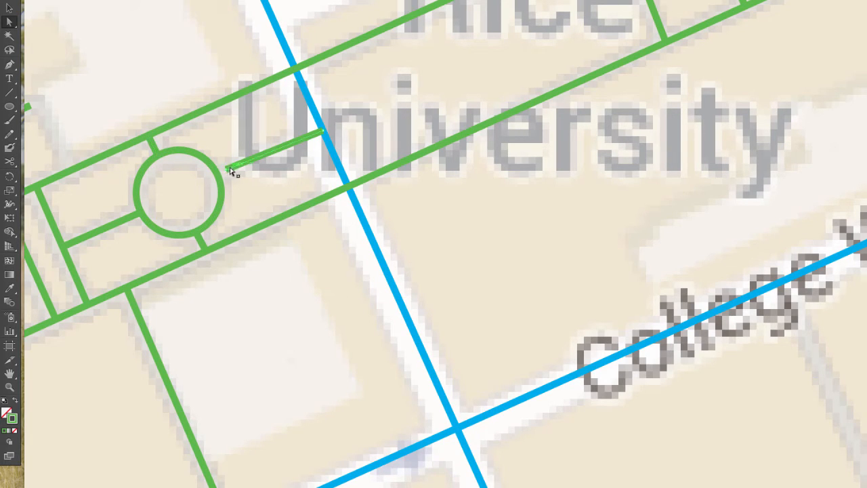
drag(224, 168, 217, 172)
drag(195, 229, 202, 250)
key(ctrl+plus)
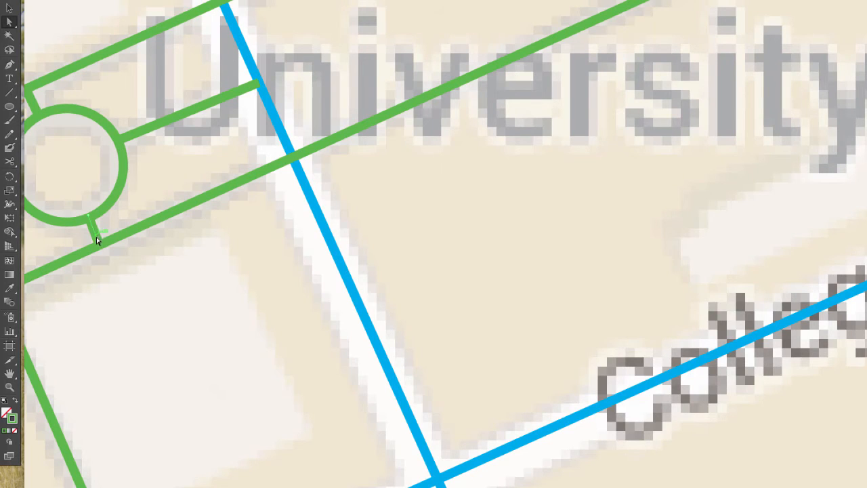
drag(89, 220, 85, 218)
- Move the lower end point of the short cross walkway west of the circle onto the long walkway below it
key(ctrl+minus)
key(ctrl+minus)
key(ctrl+minus)
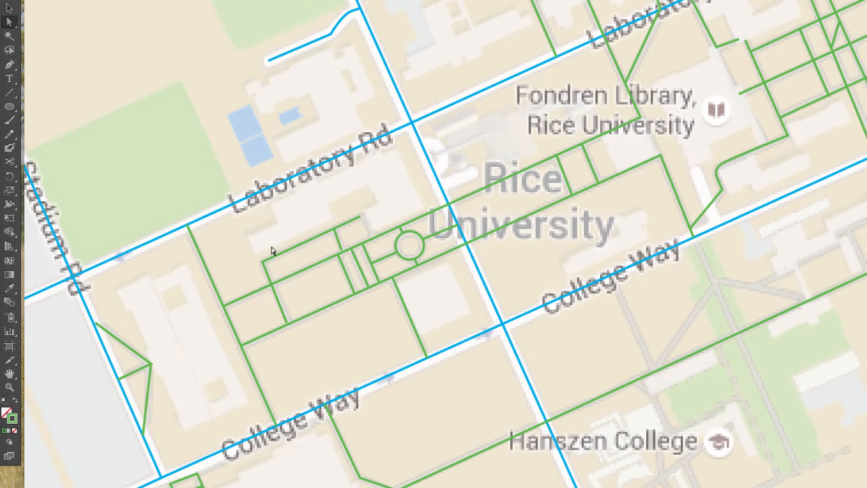
drag(337, 246, 342, 254)
- Hide and show the Layer 1 base map several times to examine the traced streets and walkways on their own
scroll(327, 279, down, 5)
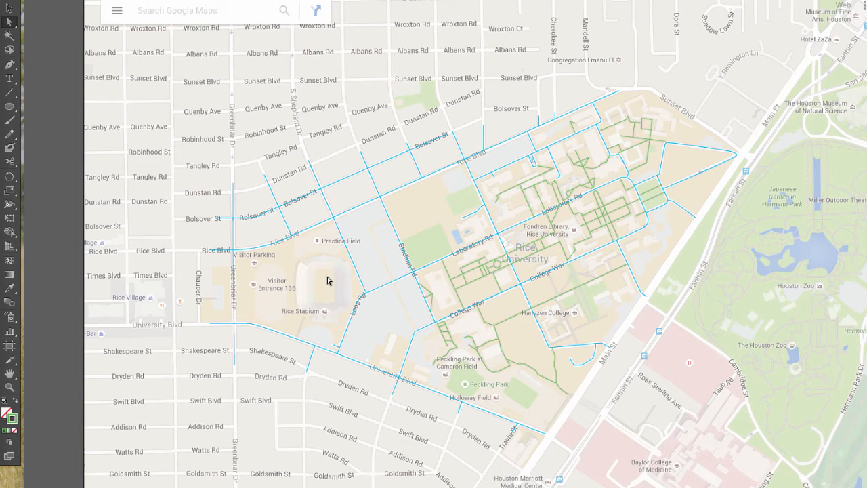
scroll(327, 279, up, 5)
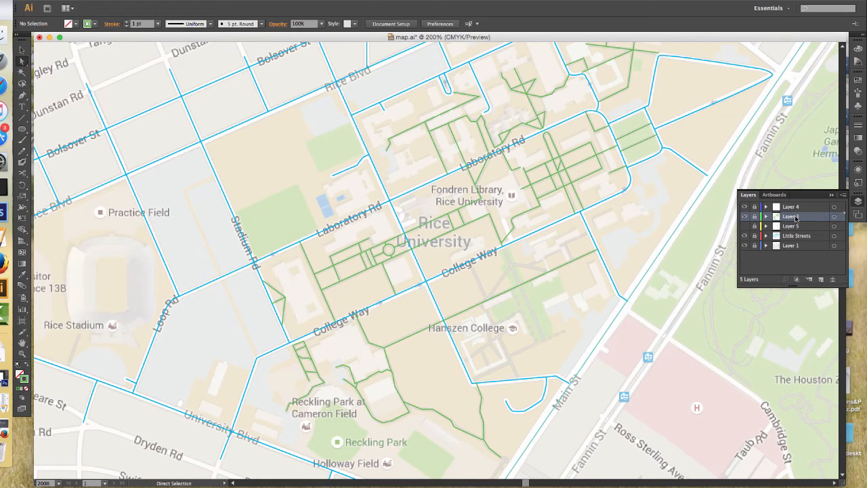
click(744, 246)
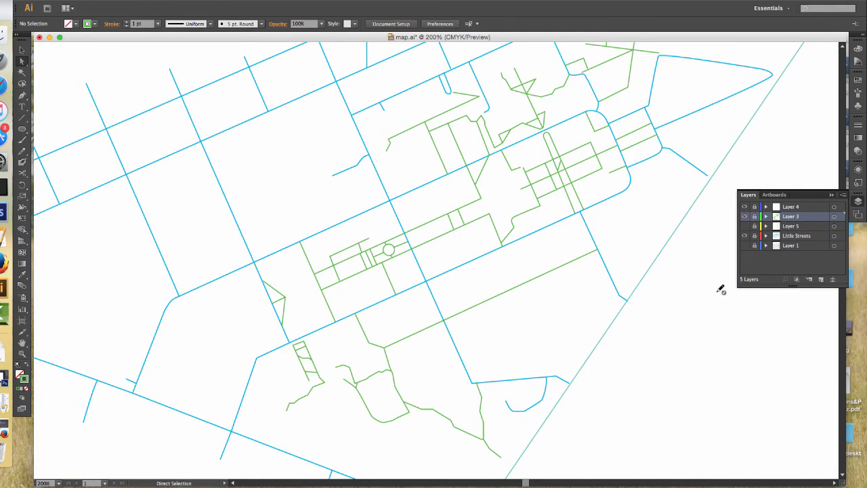
click(743, 246)
click(744, 247)
click(743, 246)
click(743, 247)
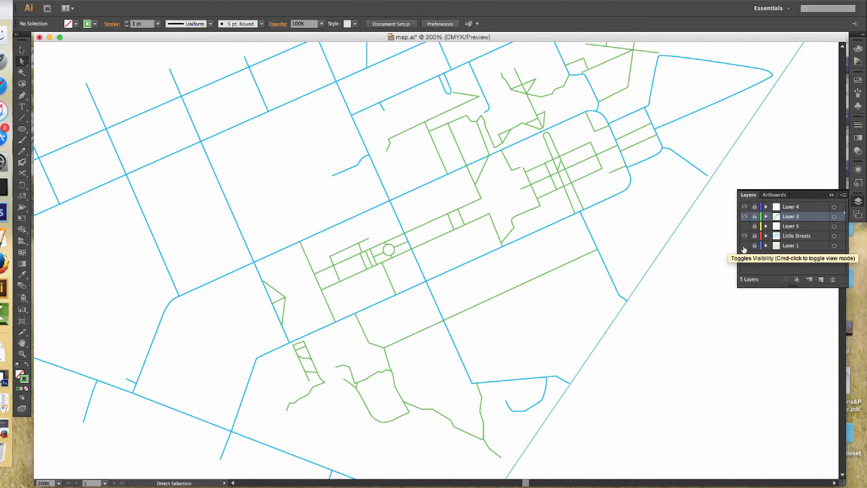
click(744, 246)
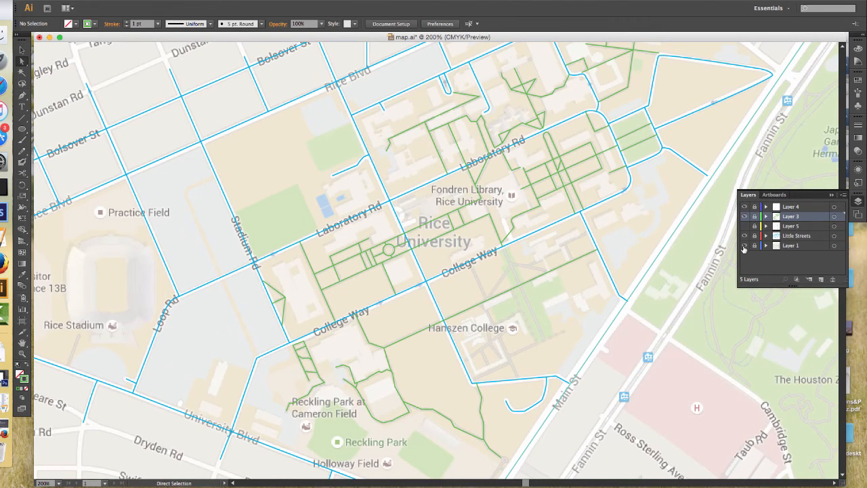
- Unlock and activate the Little Streets layer and select several of its street paths together
click(812, 236)
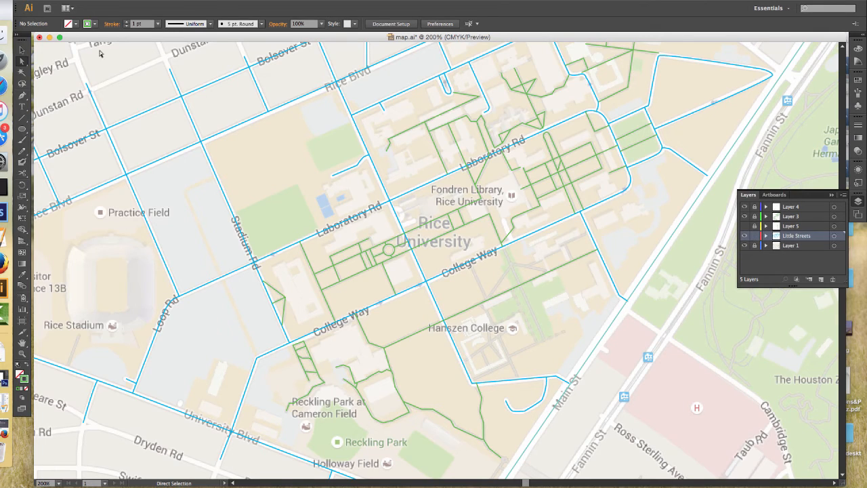
click(22, 49)
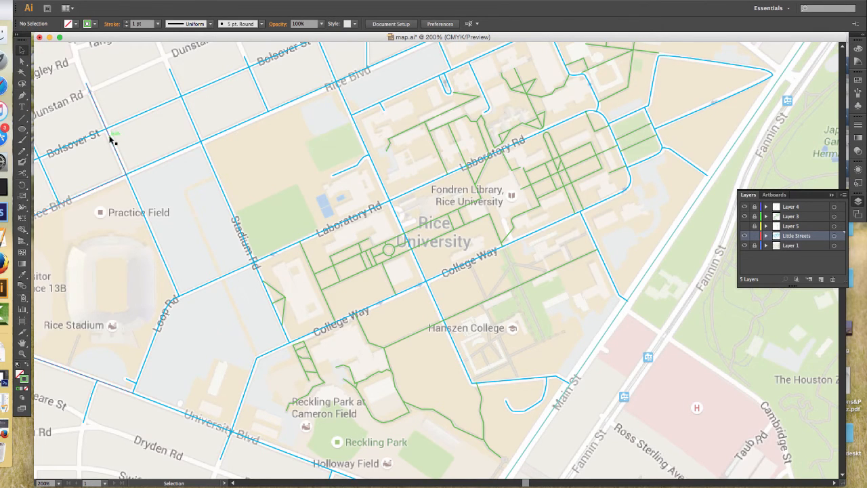
click(128, 128)
shift+click(199, 135)
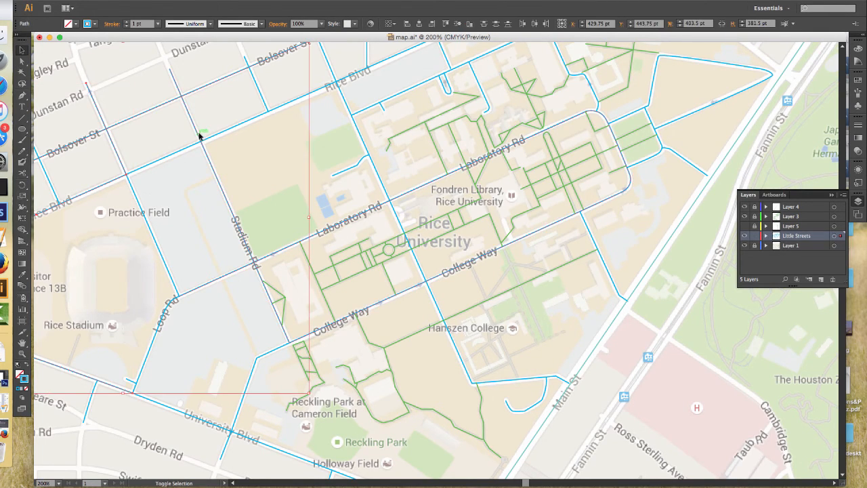
shift+click(199, 135)
shift+click(182, 151)
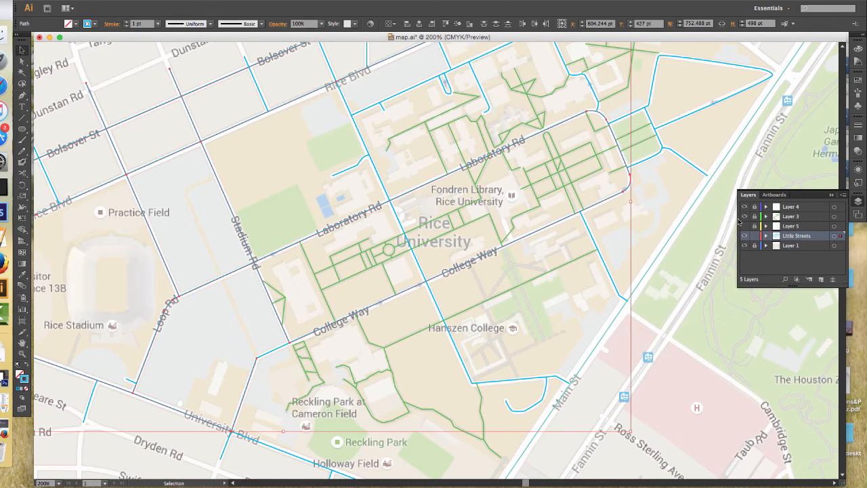
- Select all the Little Streets paths with one area selection across the map and deselect them
key(ctrl+minus)
key(ctrl+minus)
key(ctrl+minus)
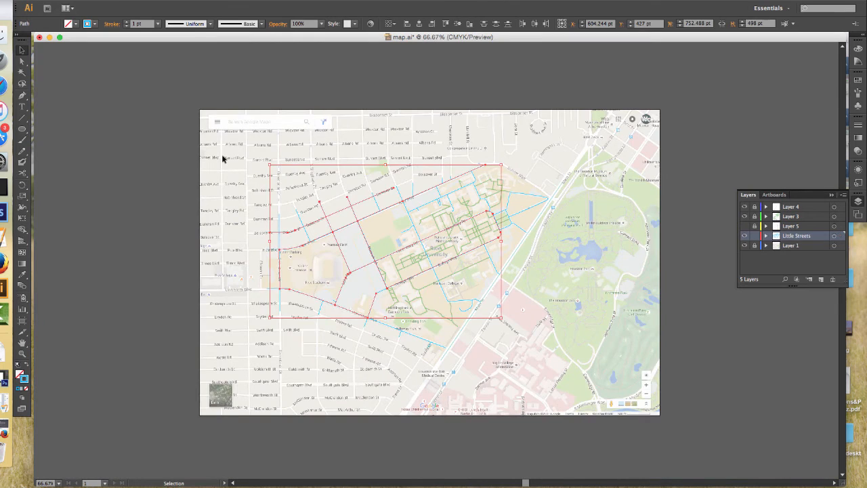
drag(223, 156, 606, 412)
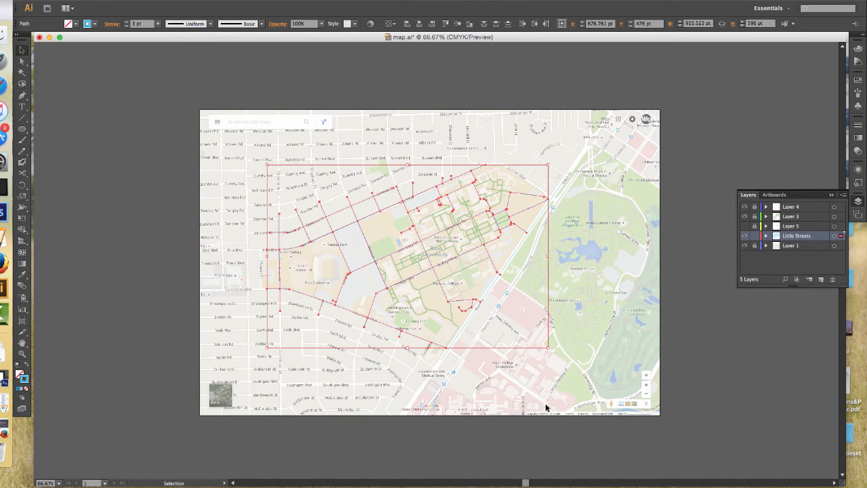
click(548, 375)
key(super+minus)
key(super+minus)
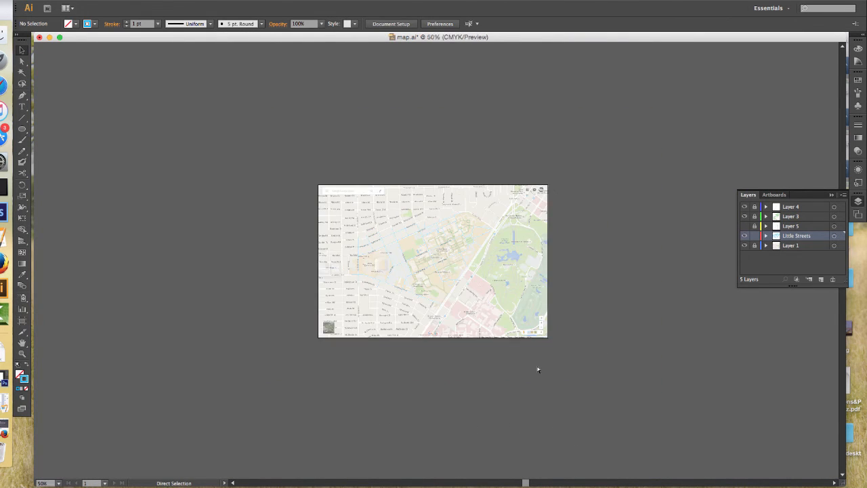
key(super+plus)
key(super+plus)
key(super+plus)
key(super+plus)
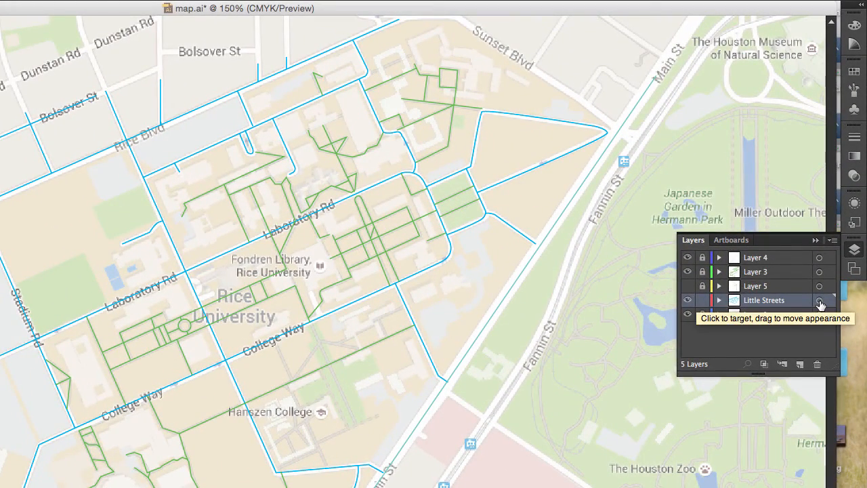
- Target the whole Little Streets layer and add a new layer-level stroke with a weight of 8 pt
click(819, 302)
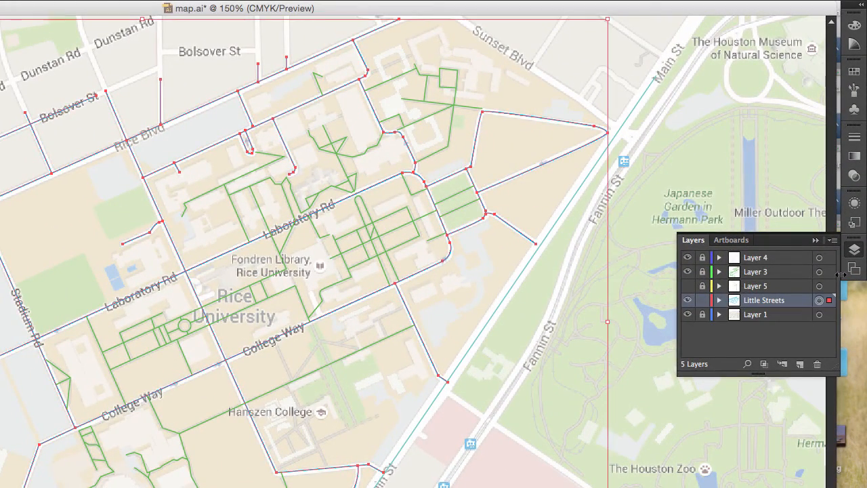
click(854, 202)
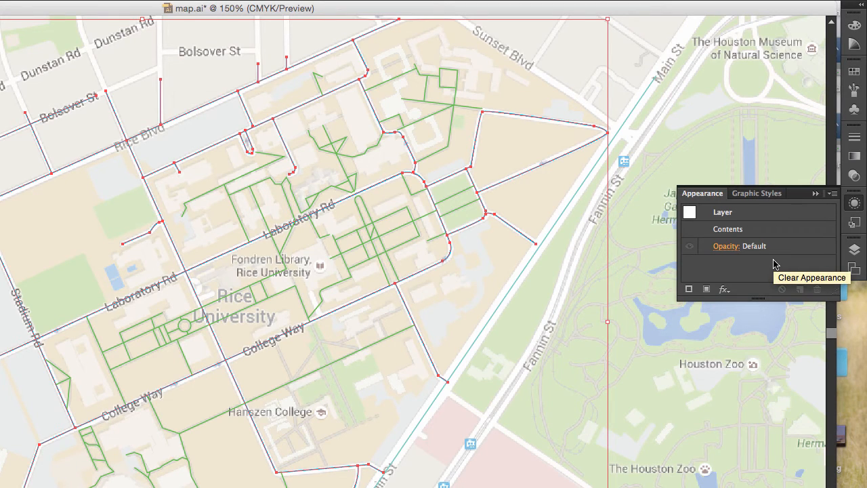
click(689, 290)
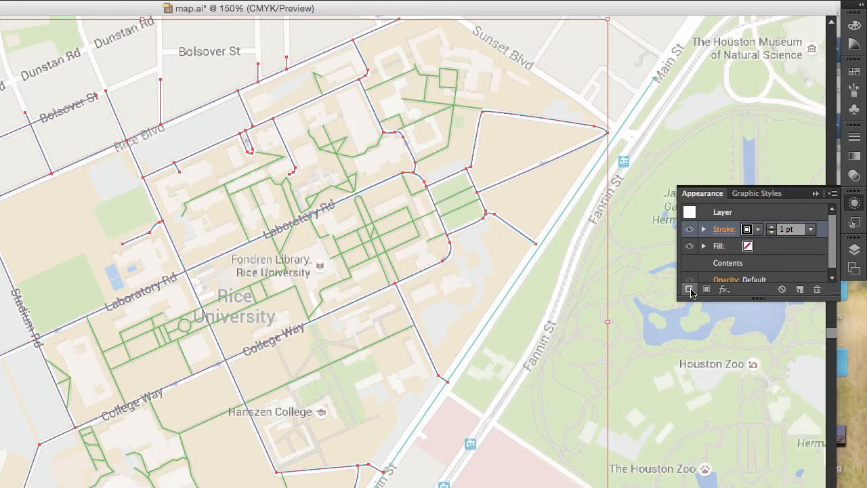
click(770, 227)
click(770, 227)
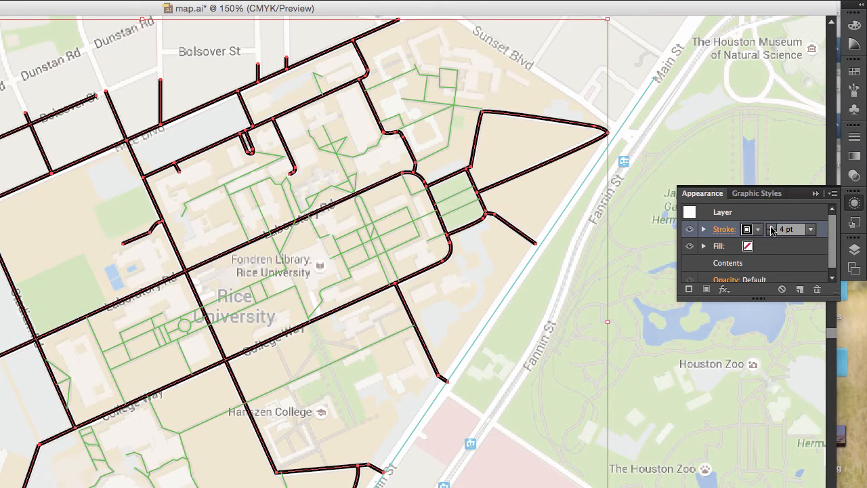
click(770, 228)
click(771, 228)
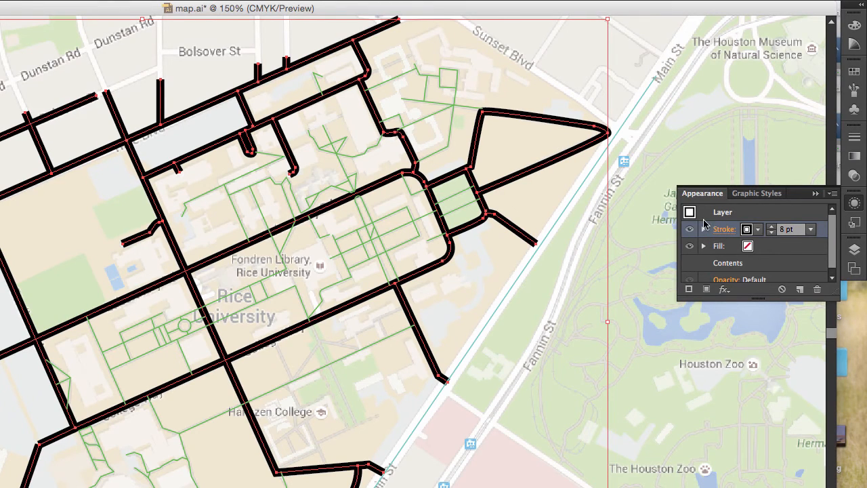
- Color the Little Streets layer's 8 pt stroke blue with the swatch C=85 M=50 Y=0 K=0
click(746, 229)
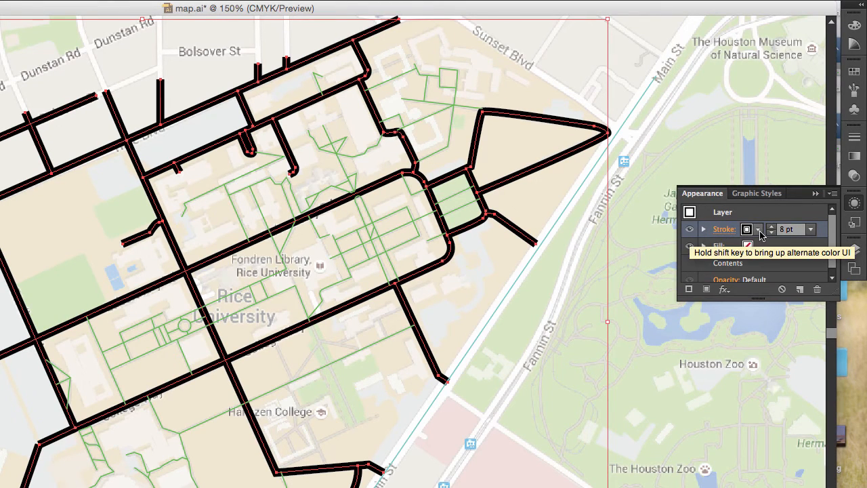
click(747, 245)
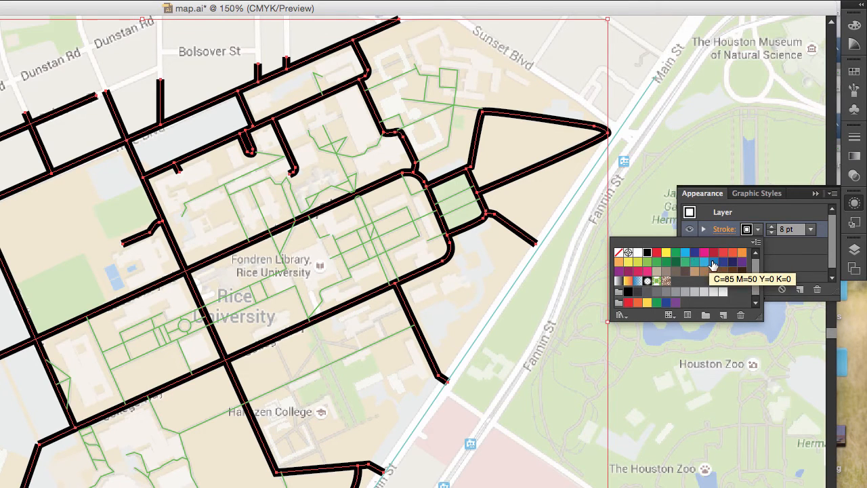
click(712, 262)
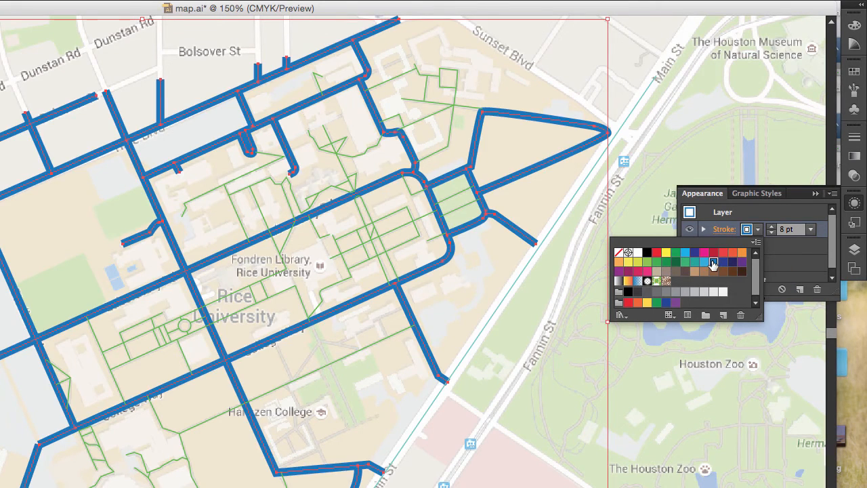
click(796, 254)
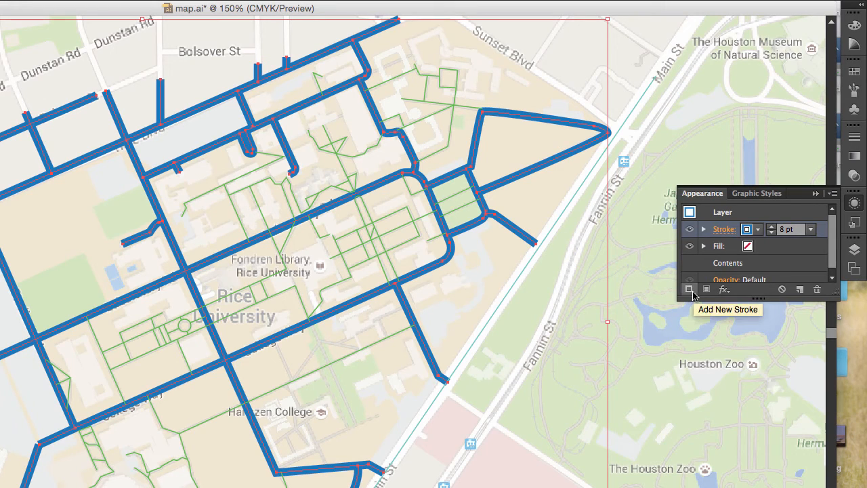
- Add a second stroke above the blue one on the Little Streets layer, white and 5 pt wide, and deselect
click(692, 290)
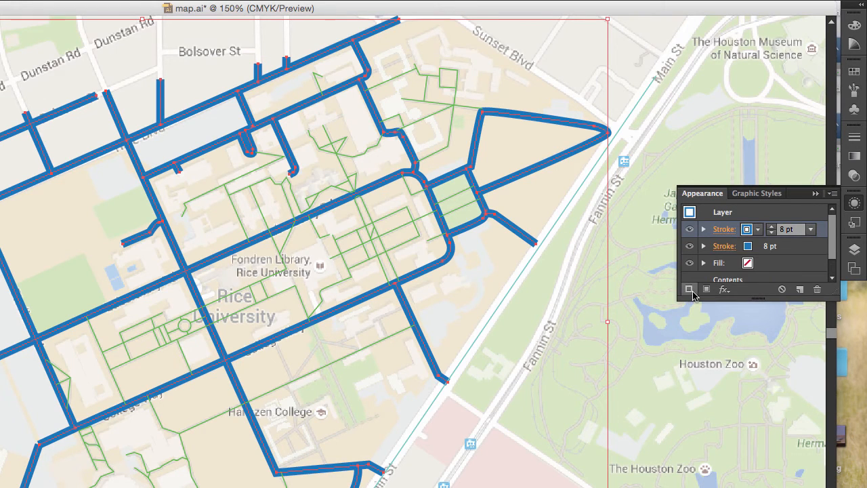
click(771, 233)
click(772, 233)
click(747, 228)
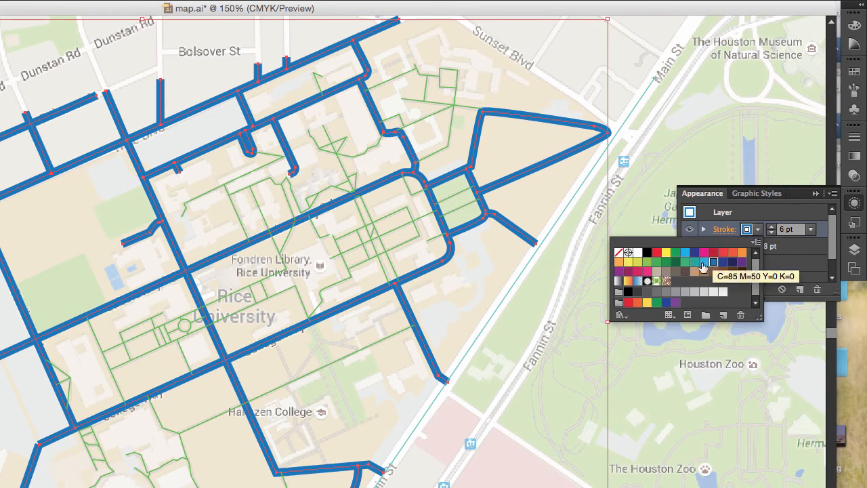
click(637, 252)
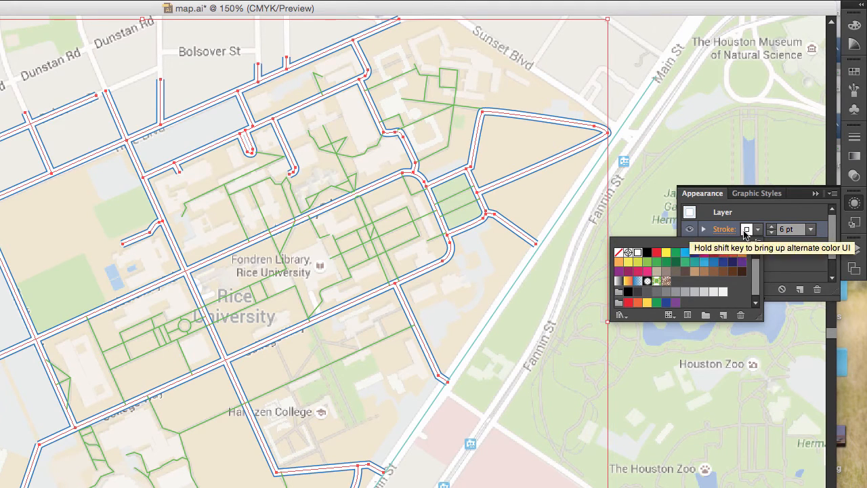
click(505, 258)
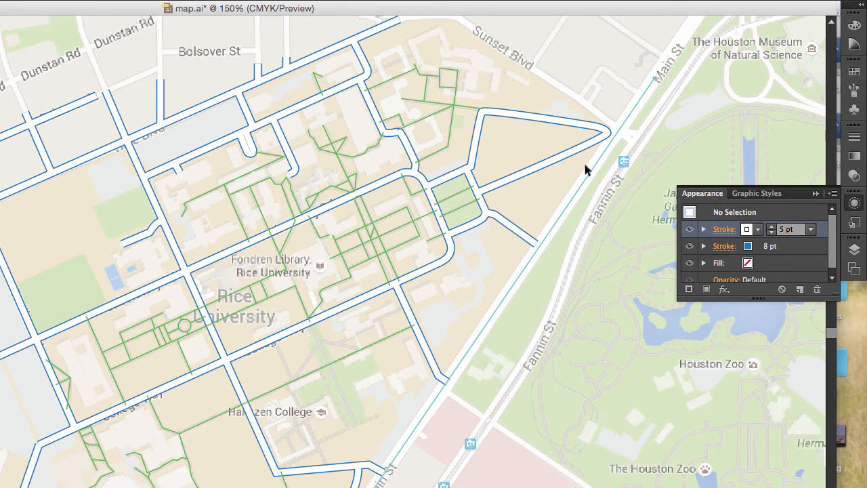
- Target the Little Streets layer again to review the weight of its white upper stroke, and deselect it
click(854, 250)
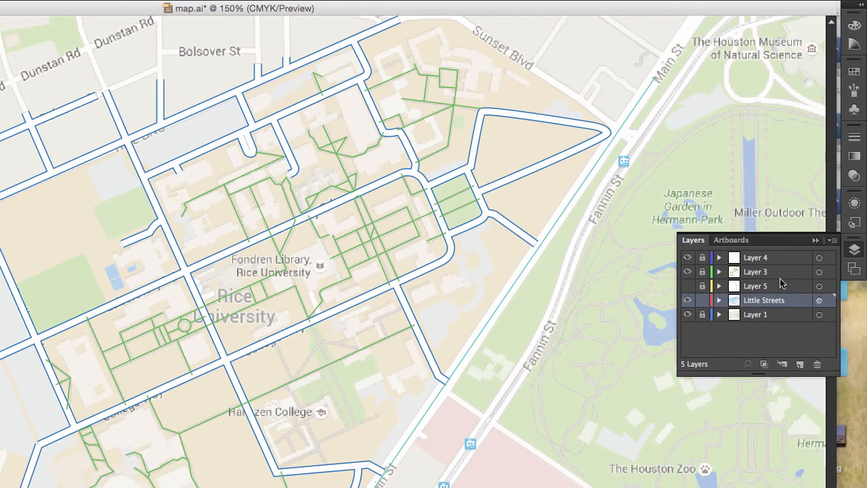
click(820, 302)
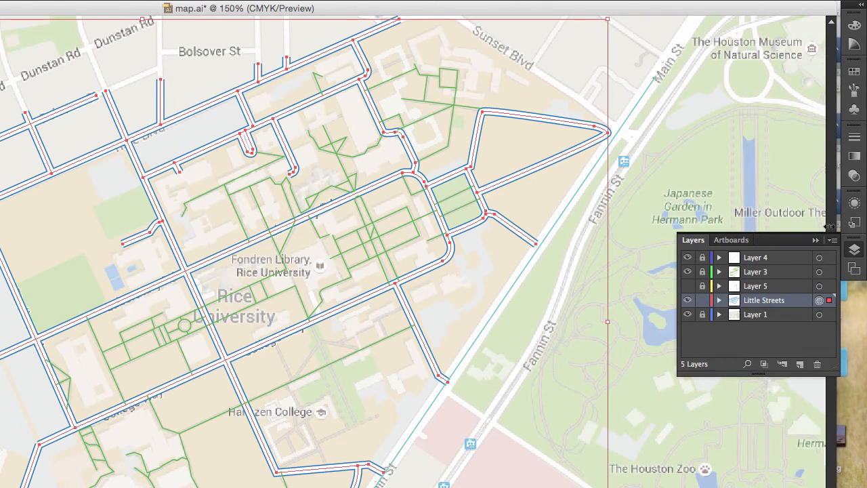
click(854, 203)
click(770, 233)
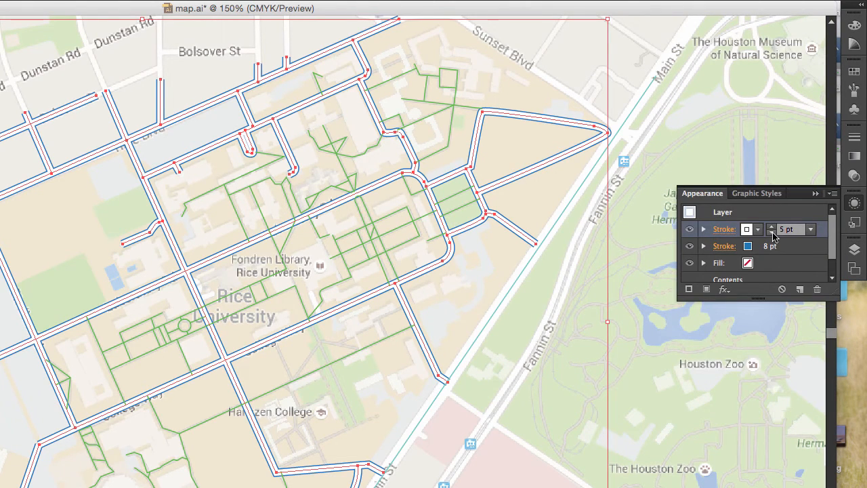
click(535, 318)
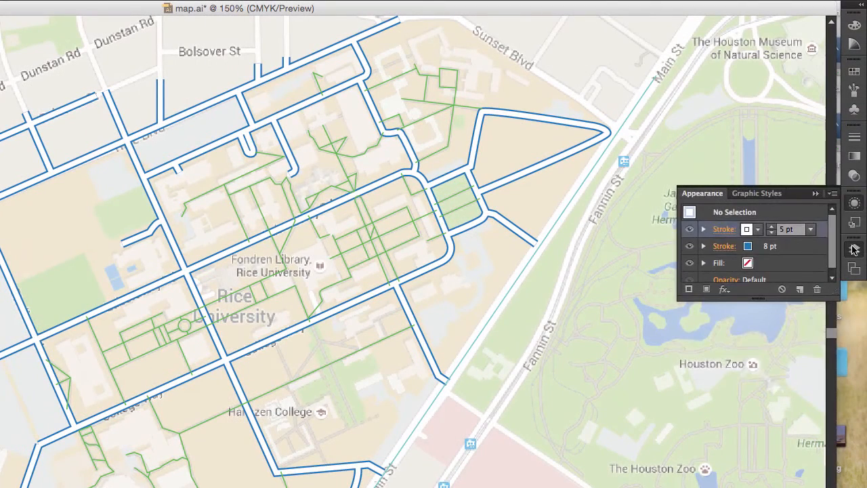
- Lock the Little Streets layer and make the walkway layer, Layer 3, active and unlocked
click(854, 249)
click(776, 273)
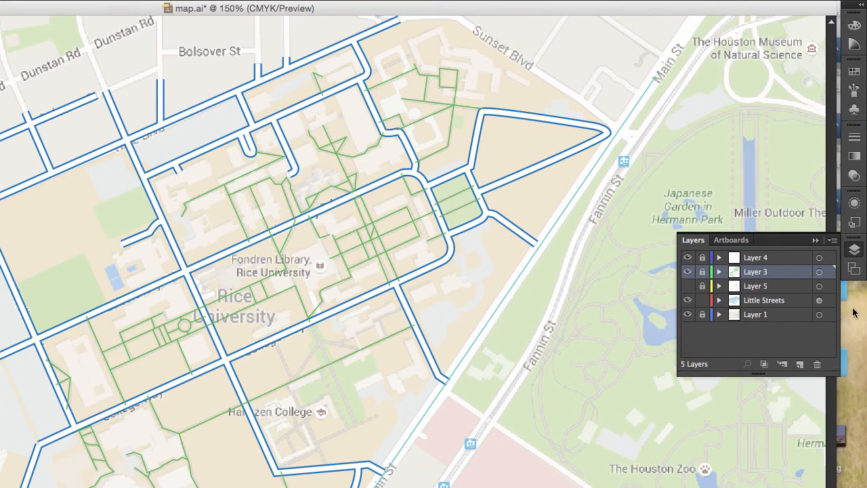
click(703, 300)
click(703, 272)
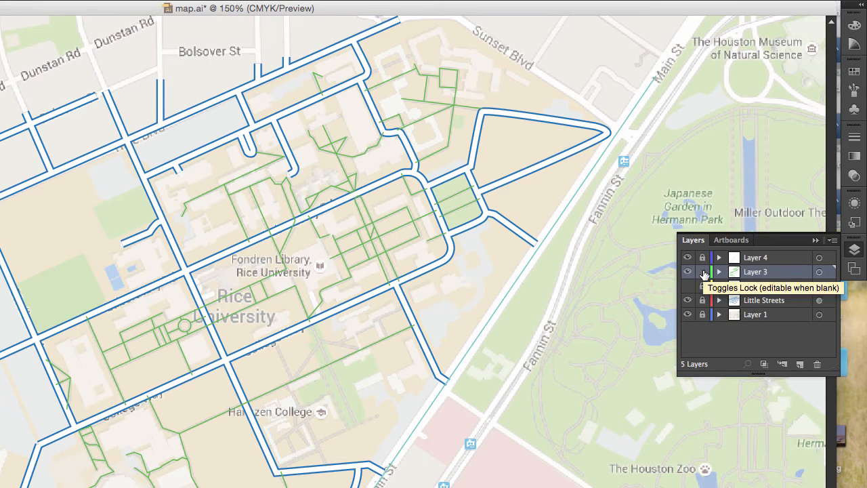
- Give all of Layer 3 a new 3 pt layer-level stroke in green, C=75 M=0 Y=100 K=0, and deselect
click(818, 272)
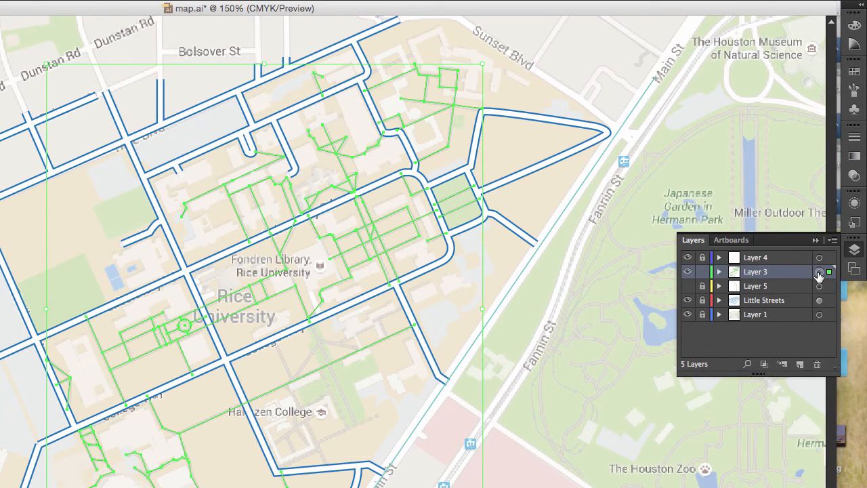
click(854, 203)
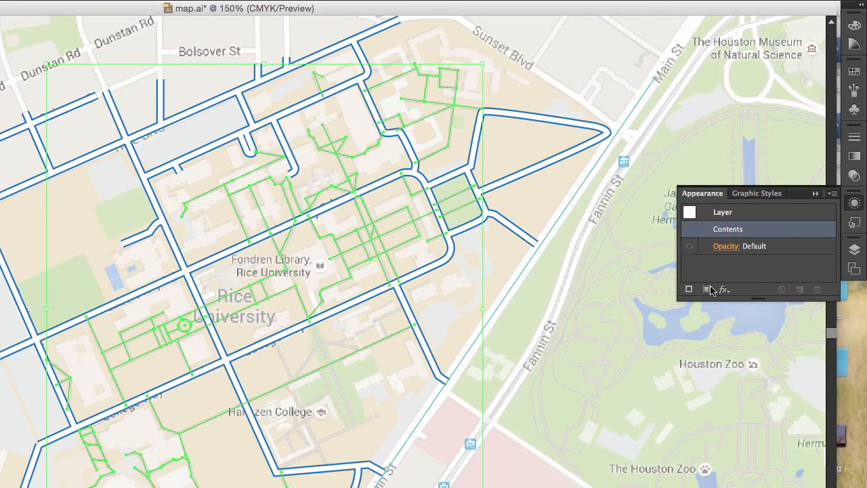
click(688, 289)
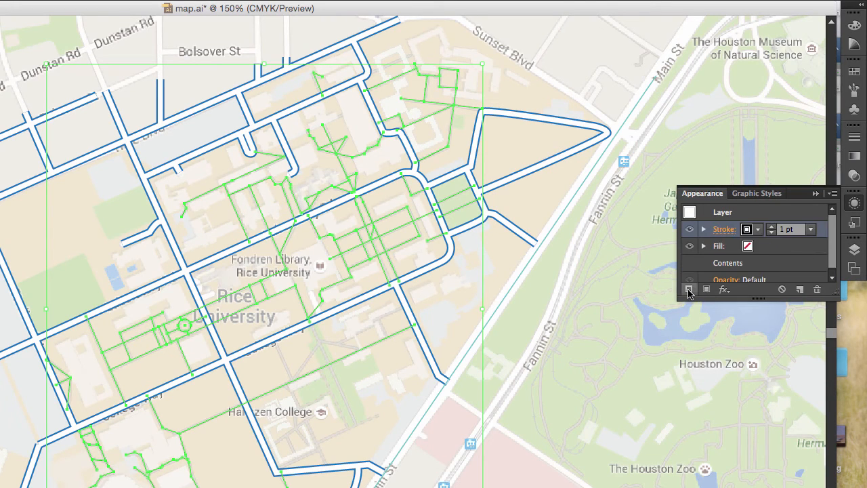
click(771, 227)
click(770, 227)
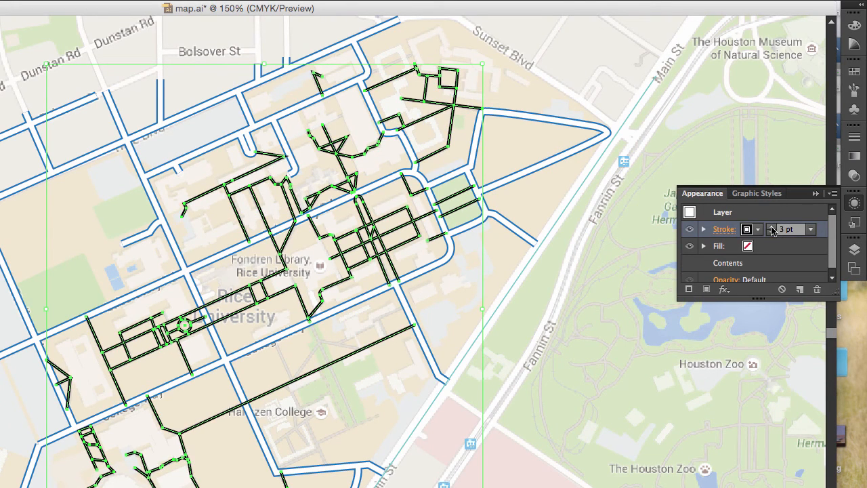
click(757, 230)
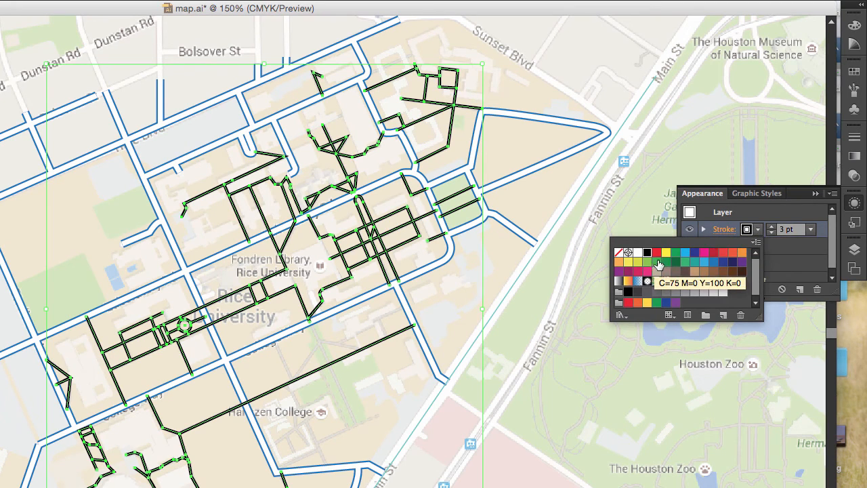
click(653, 264)
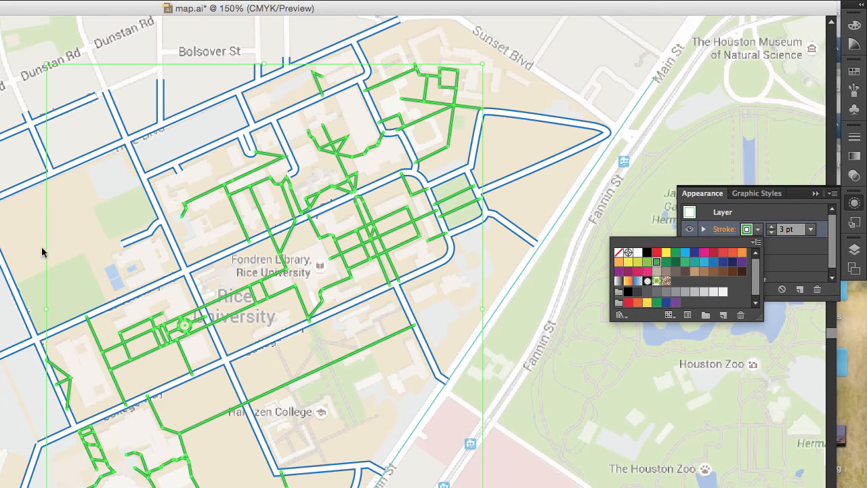
click(18, 238)
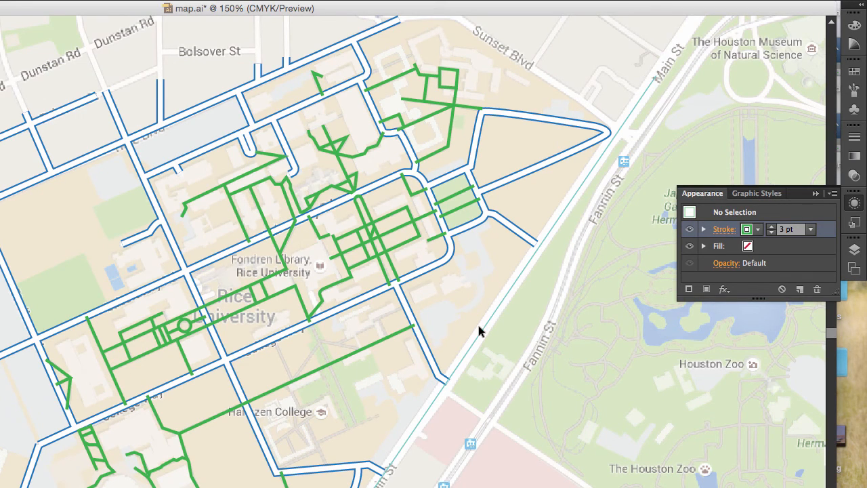
- Move Layer 3 directly below Little Streets and lock it, making Layer 5 visible and active
click(854, 250)
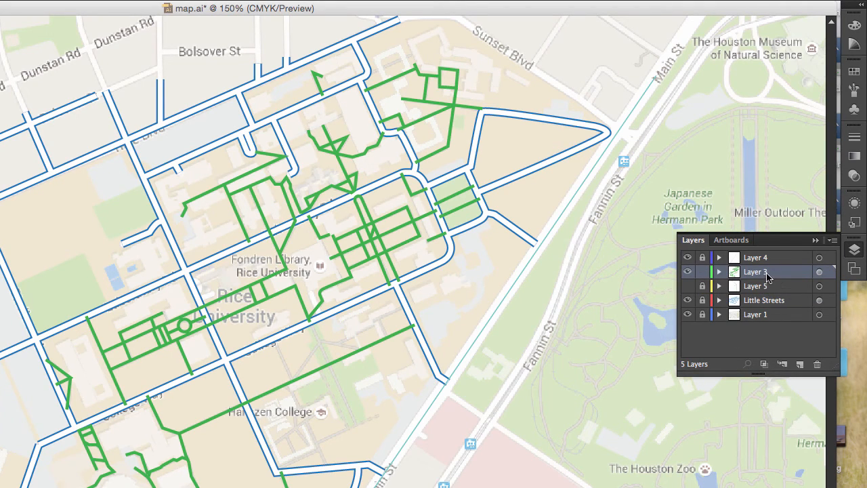
drag(774, 272, 775, 308)
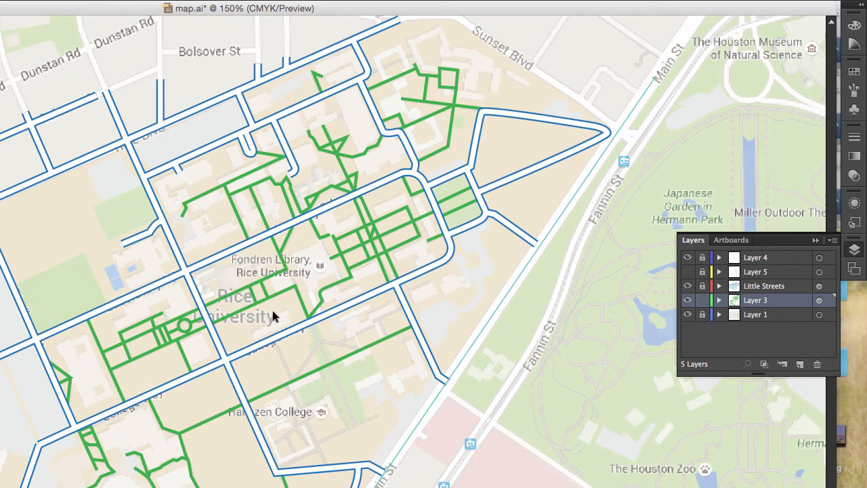
click(779, 272)
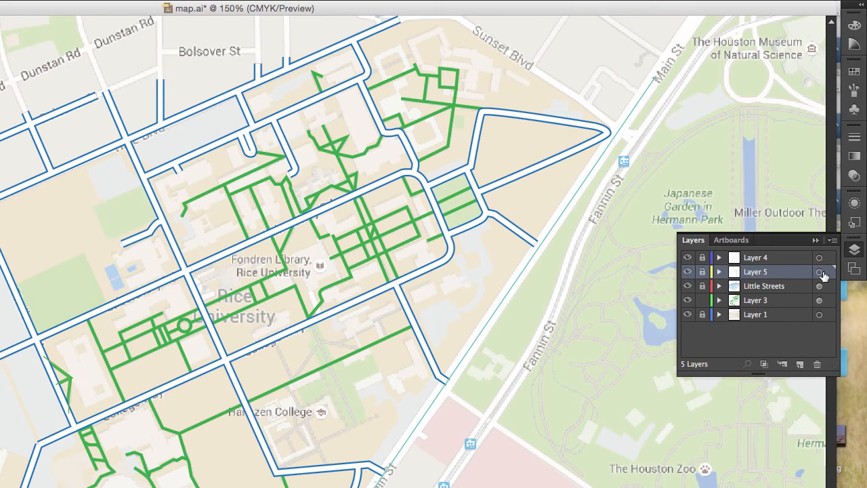
click(701, 300)
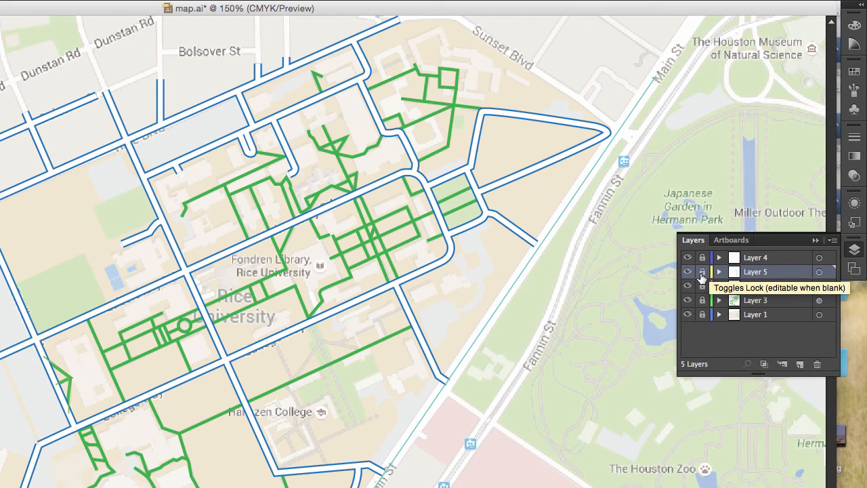
- Unlock Layer 5, select its contents to see which paths it holds, and hide the layer again
click(702, 272)
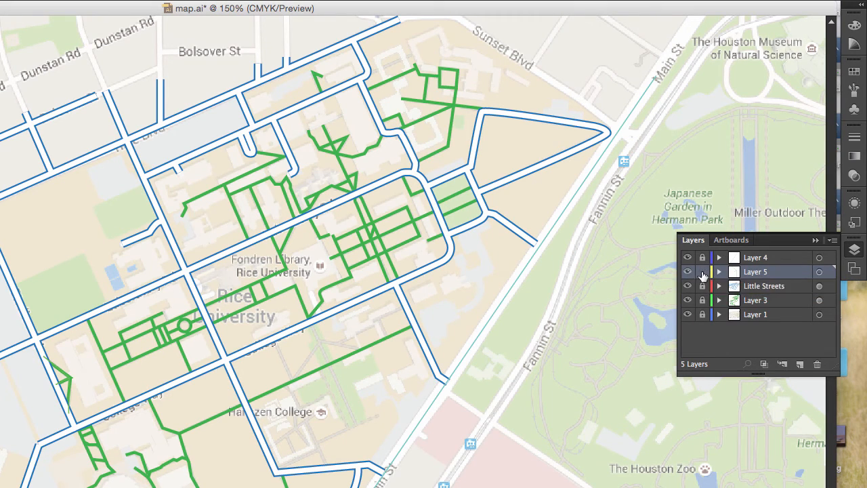
click(819, 272)
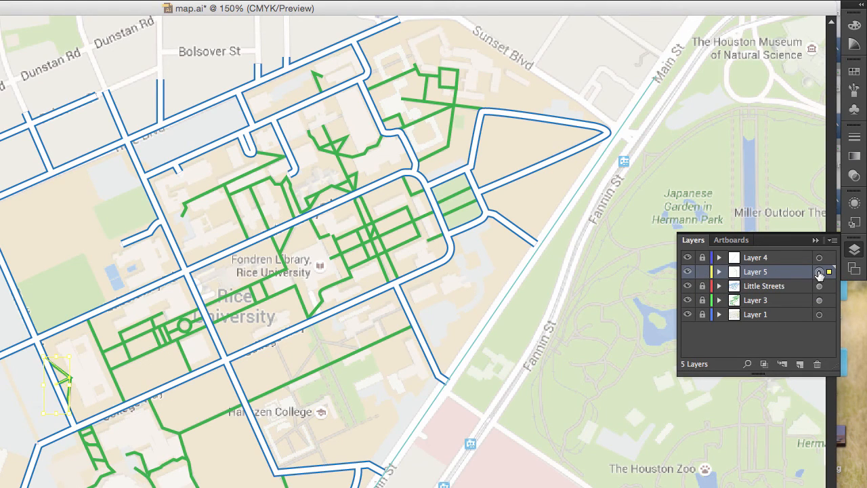
click(689, 273)
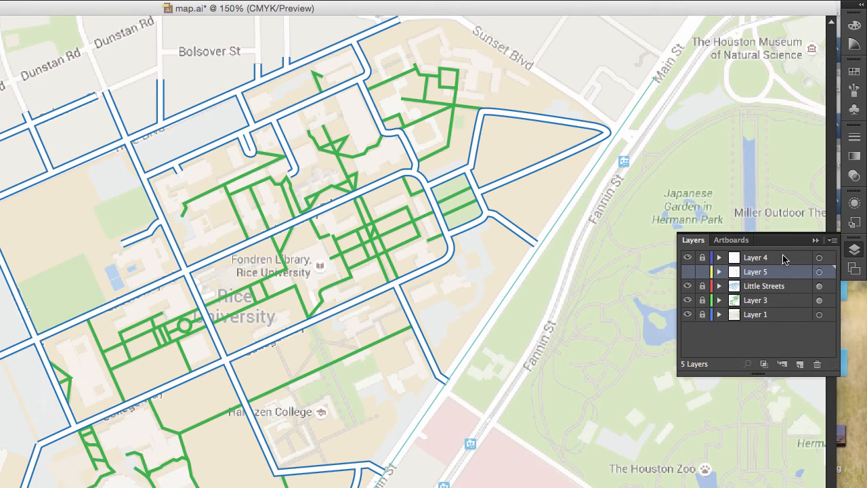
- Lock Layer 5, make Layer 4 active and unlocked, toggle its visibility to check its contents, and target the whole layer
click(783, 258)
click(701, 271)
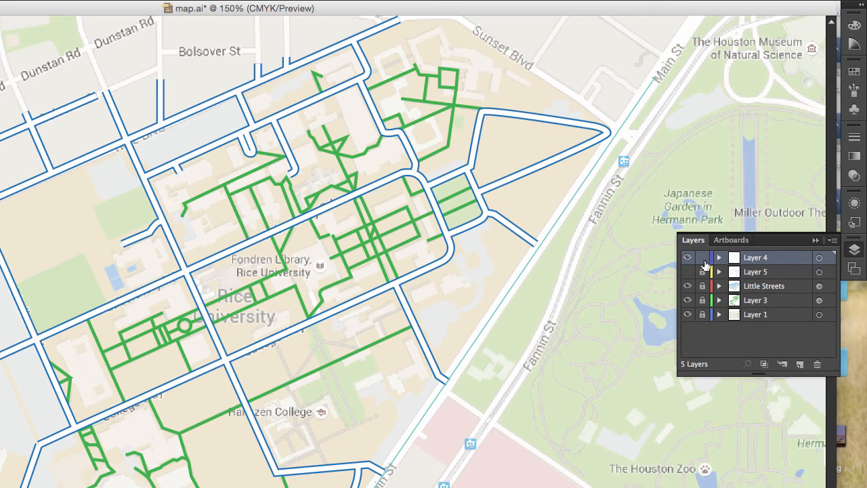
click(687, 257)
click(687, 257)
click(819, 257)
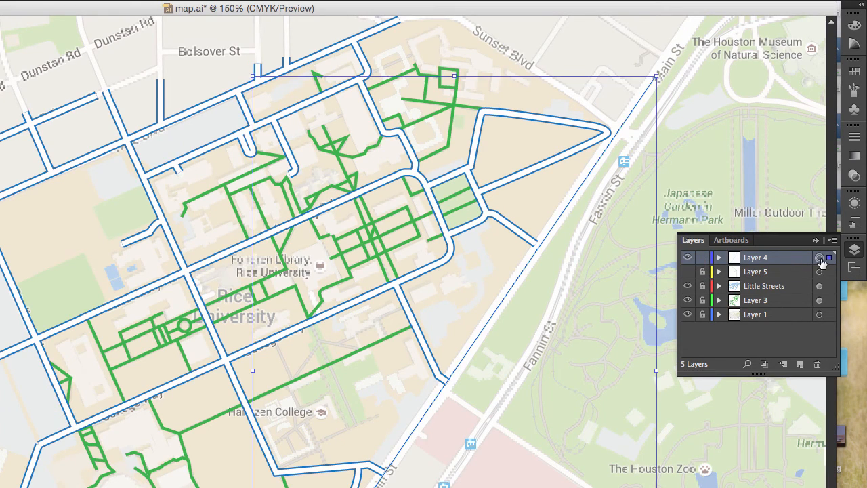
- Add a new layer-level stroke to Layer 4, with a weight of 15 pt and a light blue color
click(854, 202)
click(692, 289)
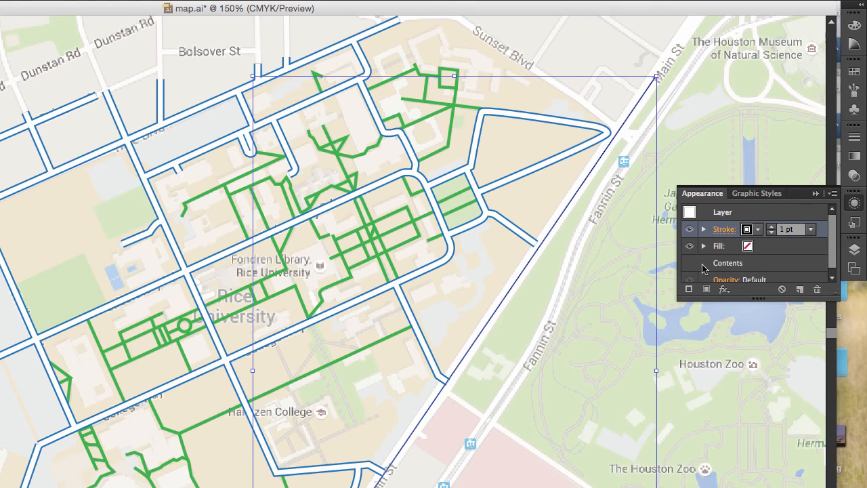
click(771, 228)
click(771, 228)
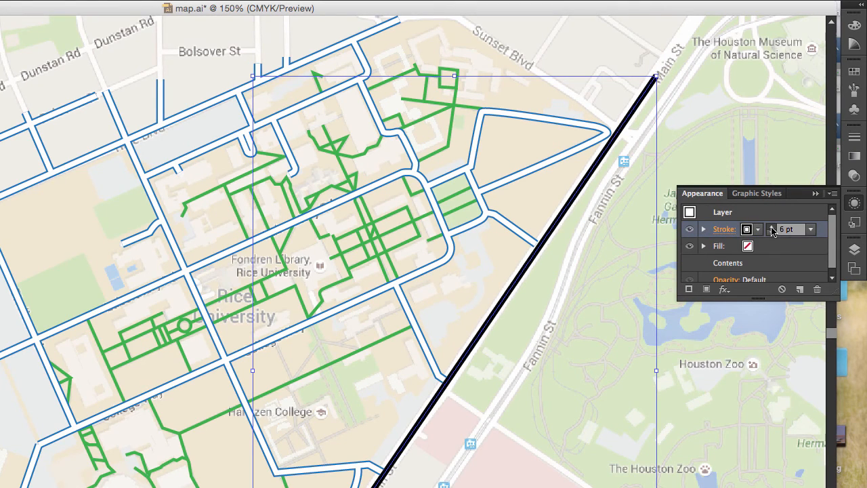
click(771, 229)
click(771, 228)
click(772, 228)
click(771, 228)
click(771, 228)
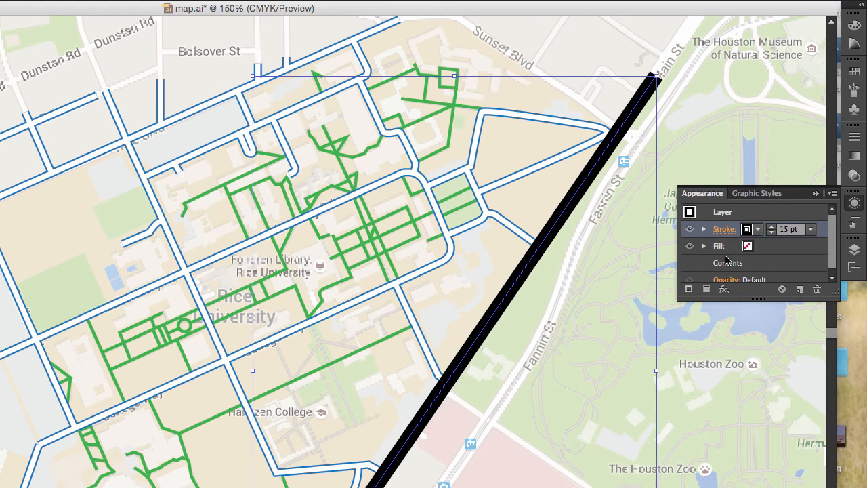
click(747, 229)
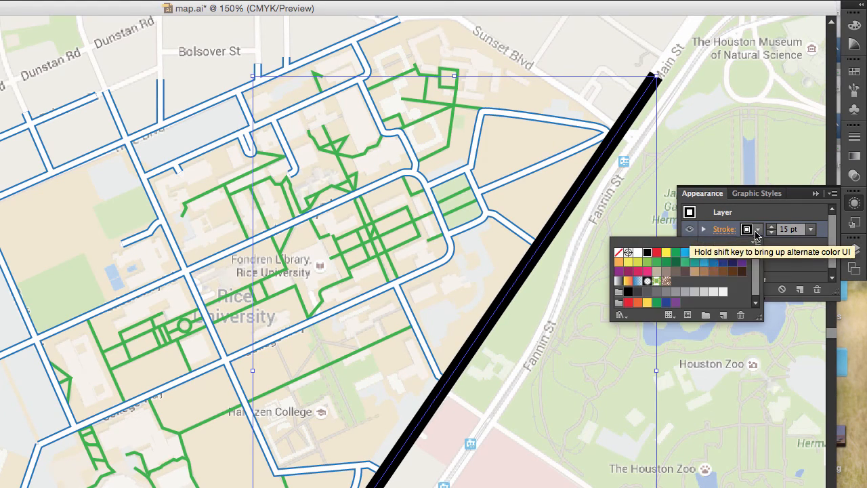
click(703, 262)
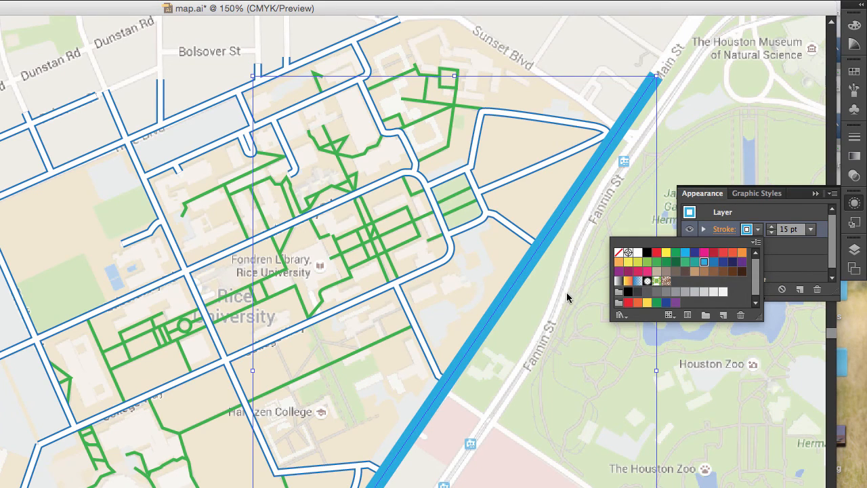
click(786, 263)
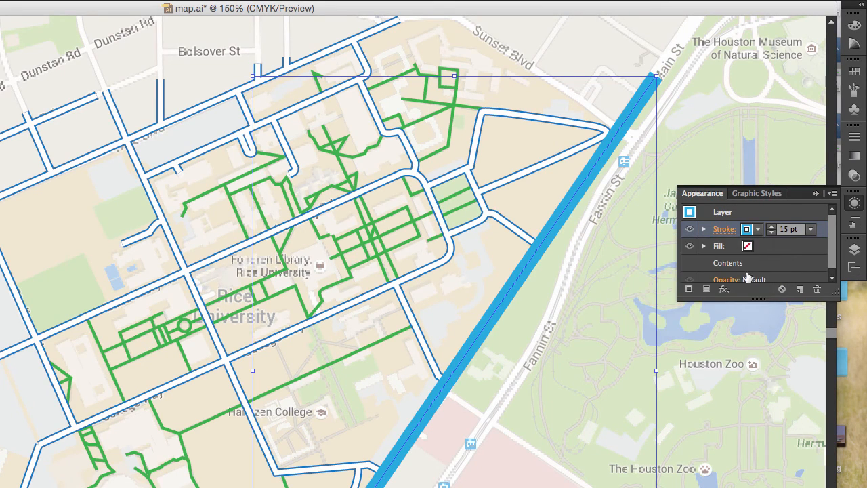
- Add a second layer-level stroke to Layer 4 above the blue one, in white at 6 pt, and deselect
click(688, 289)
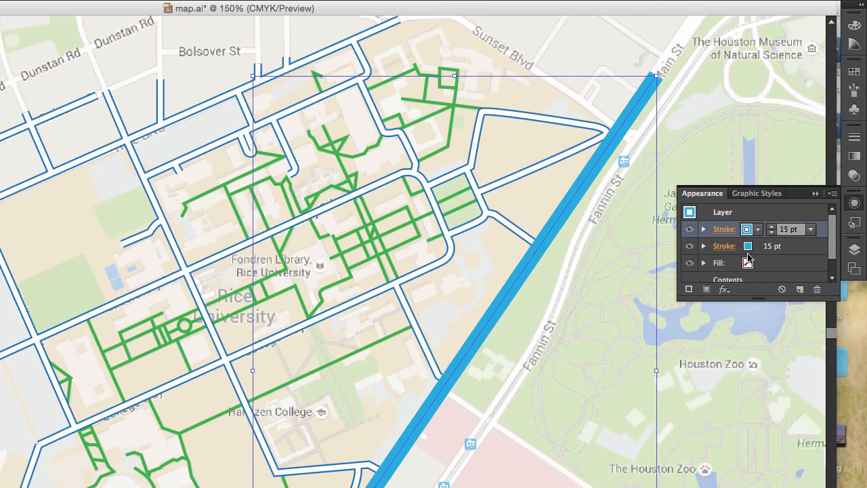
click(758, 230)
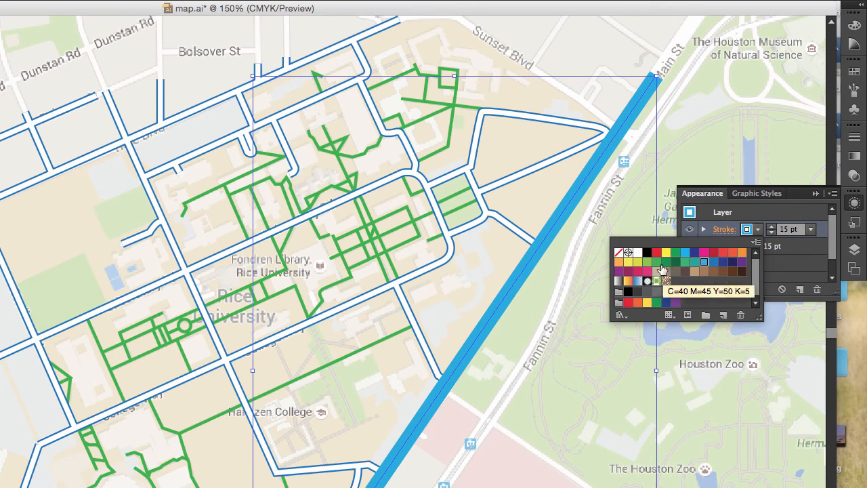
click(637, 252)
click(771, 232)
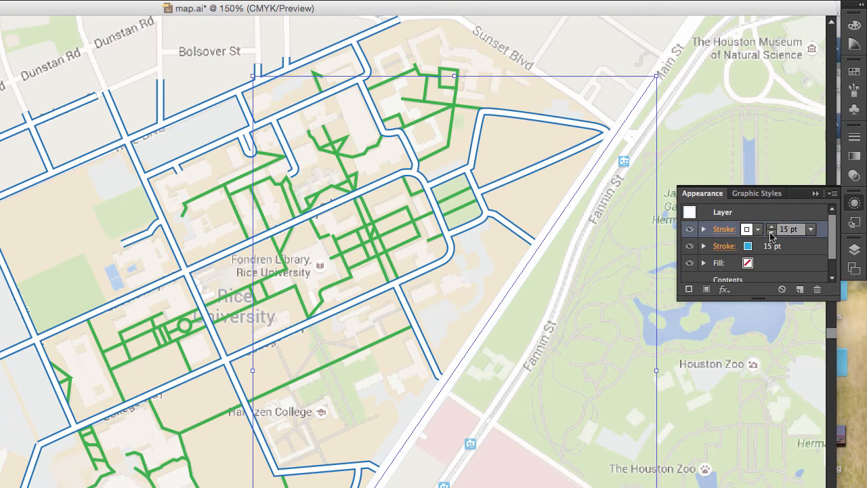
click(770, 232)
click(770, 233)
click(771, 232)
click(771, 232)
click(771, 232)
click(770, 232)
click(771, 232)
click(770, 233)
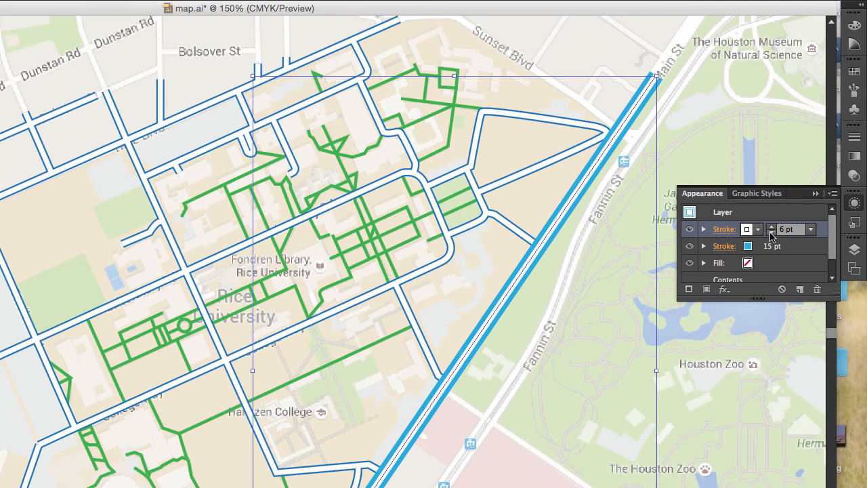
click(574, 338)
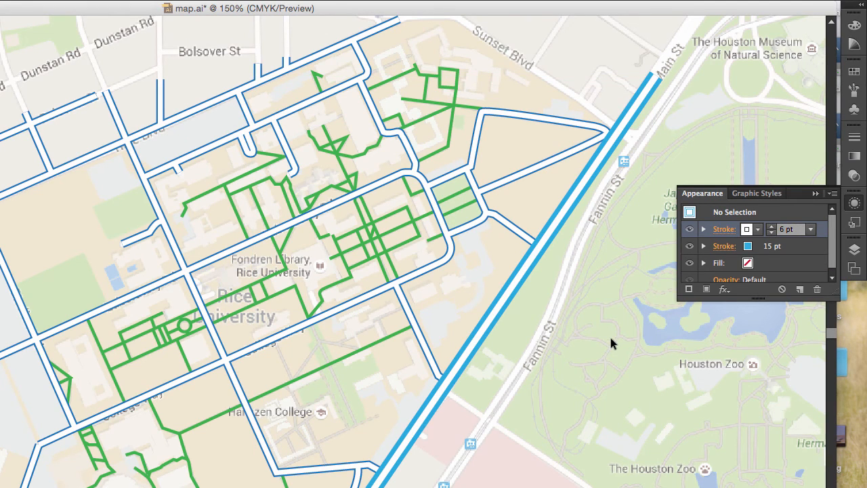
- Hide the base map on Layer 1 and inspect the styled streets up close for broken corners
click(854, 250)
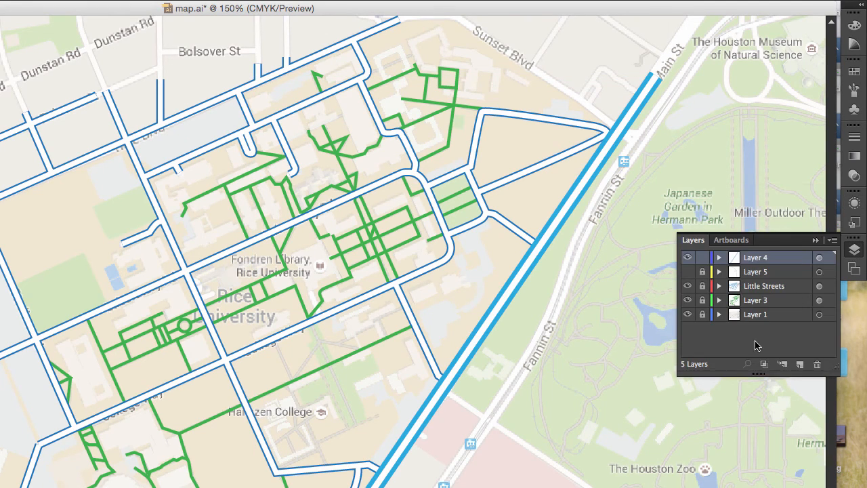
click(687, 314)
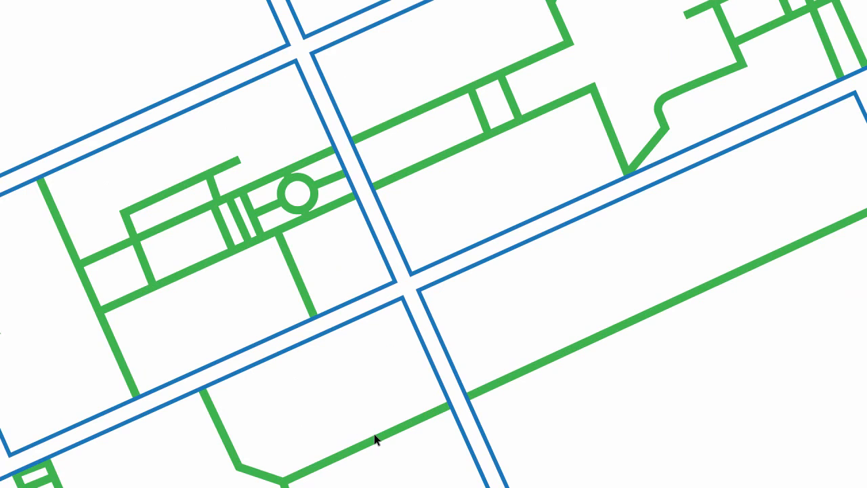
drag(245, 416, 544, 210)
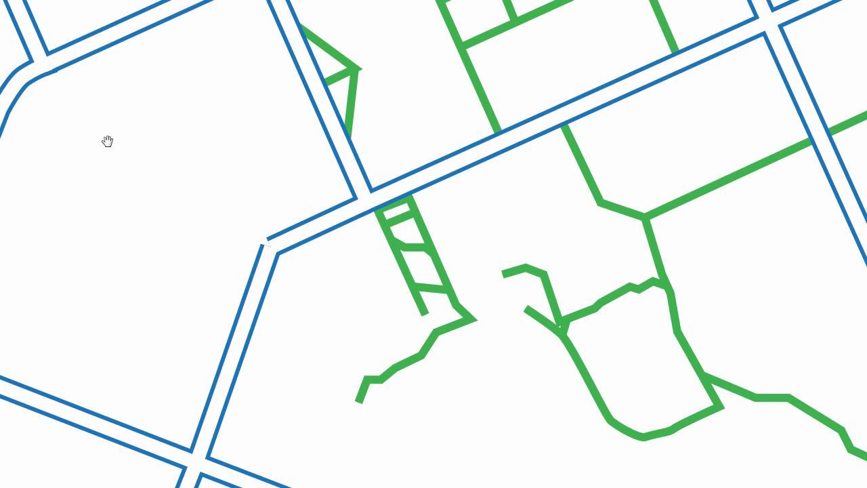
- Delete the short street segment beside the broken corner and redraw it with the Pen tool, joining the adjoining street's end anchor to the junction
click(263, 246)
click(259, 257)
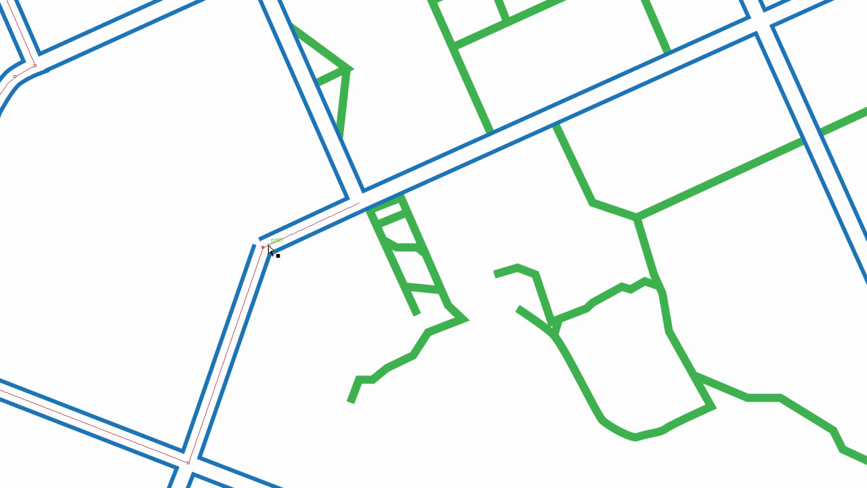
click(268, 244)
key(p)
click(263, 247)
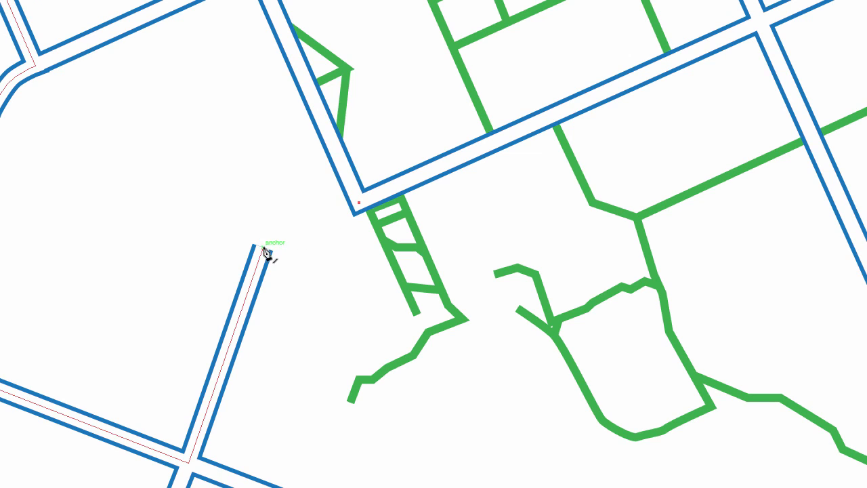
click(359, 205)
click(264, 248)
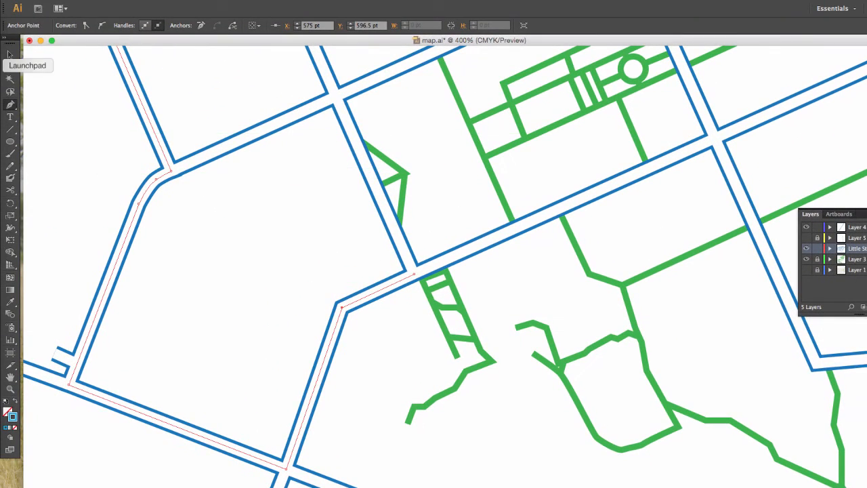
- Review the anchor point tools grouped with the Pen tool and deselect the redrawn street
click(10, 105)
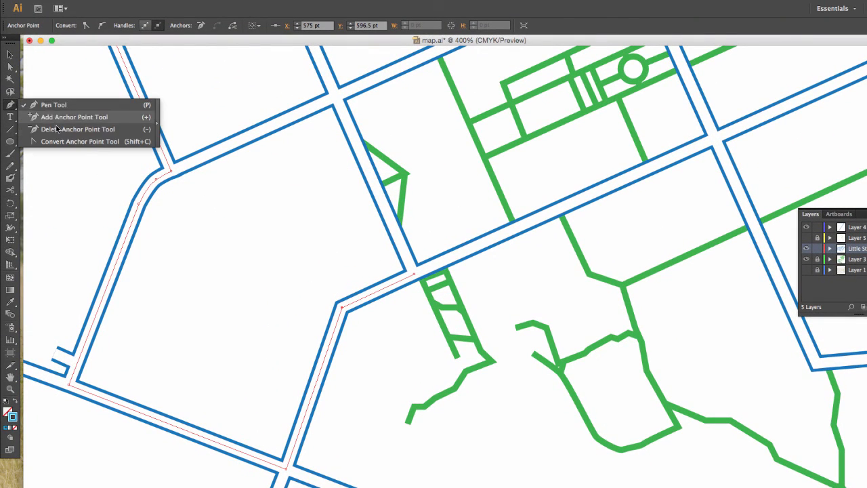
click(48, 107)
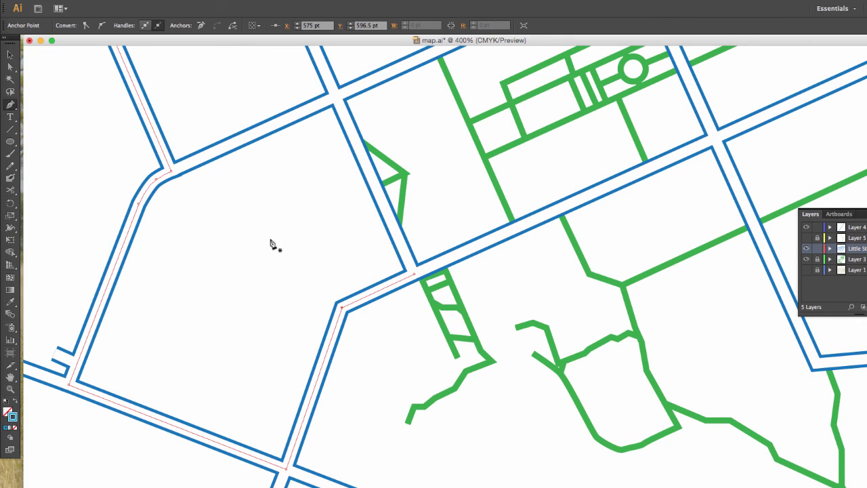
key(a)
click(184, 228)
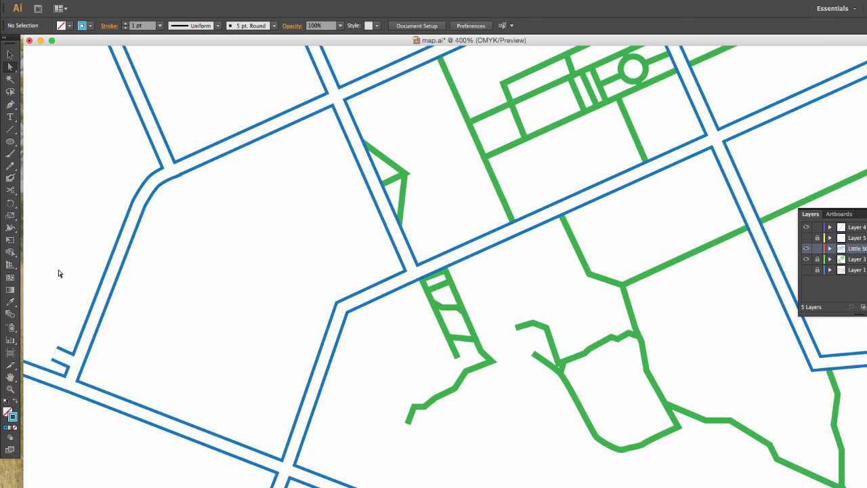
right_click(3, 345)
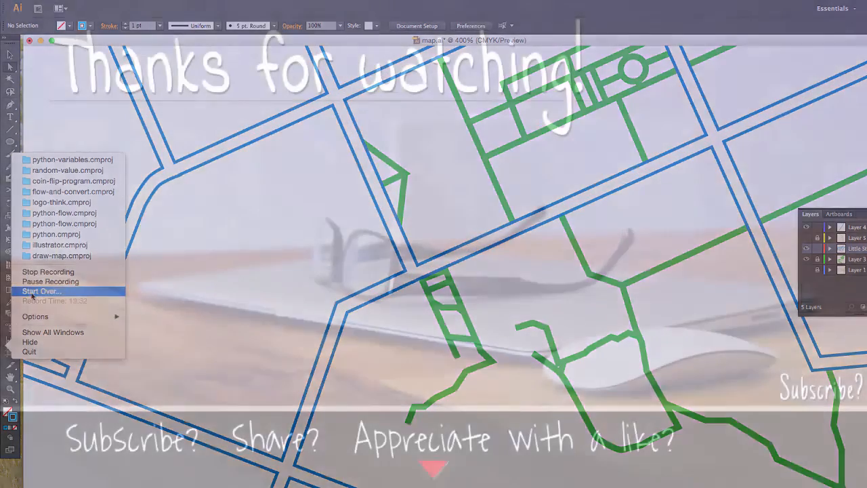